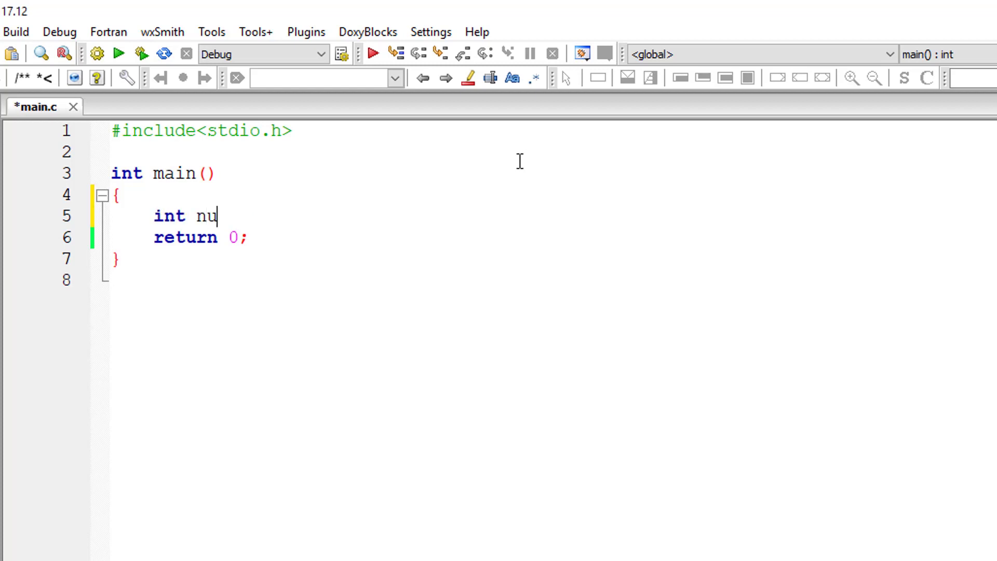
{"action": "type", "text": "m = 123"}
{"action": "type", "text": ";"}
- Declare int num = 123, reminder, temp, sum = 0; and add blank lines below
{"action": "key", "text": "Return"}
{"action": "key", "text": "Return"}
{"action": "key", "text": "Return"}
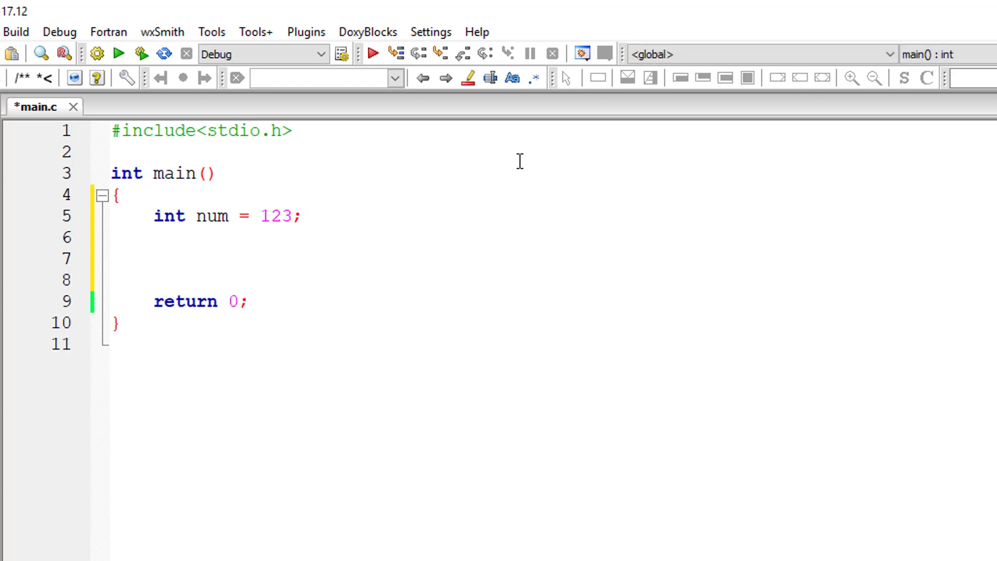
{"action": "type", "text": ", reminder, "}
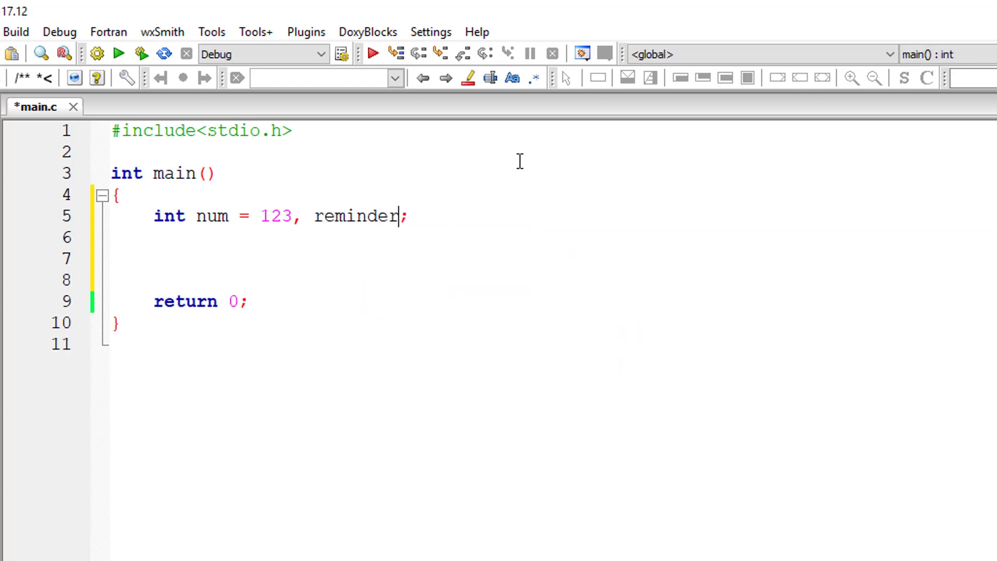
{"action": "type", "text": "temp"}
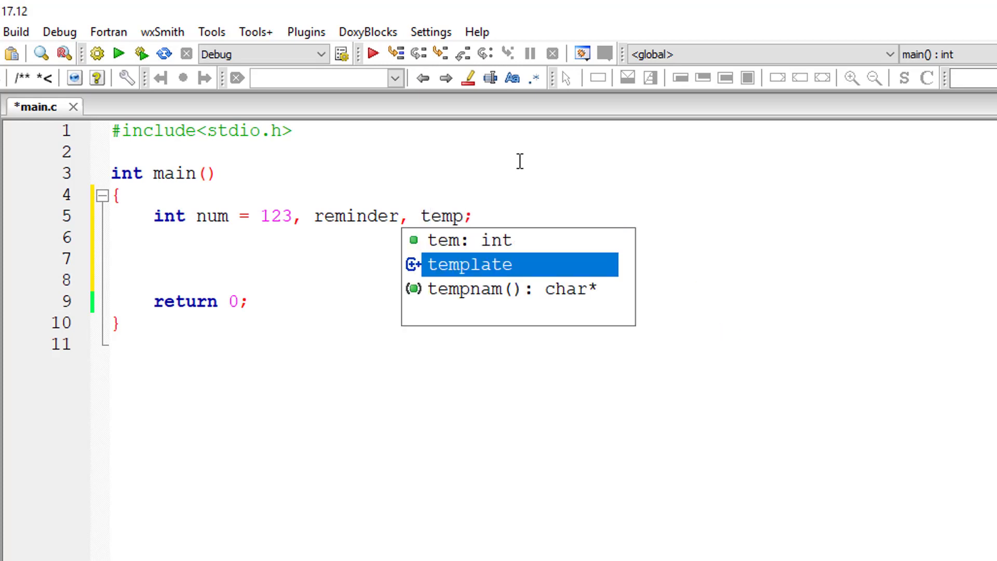
{"action": "type", "text": ", sum = 0"}
{"action": "key", "text": "End"}
{"action": "key", "text": "Return"}
{"action": "key", "text": "Return"}
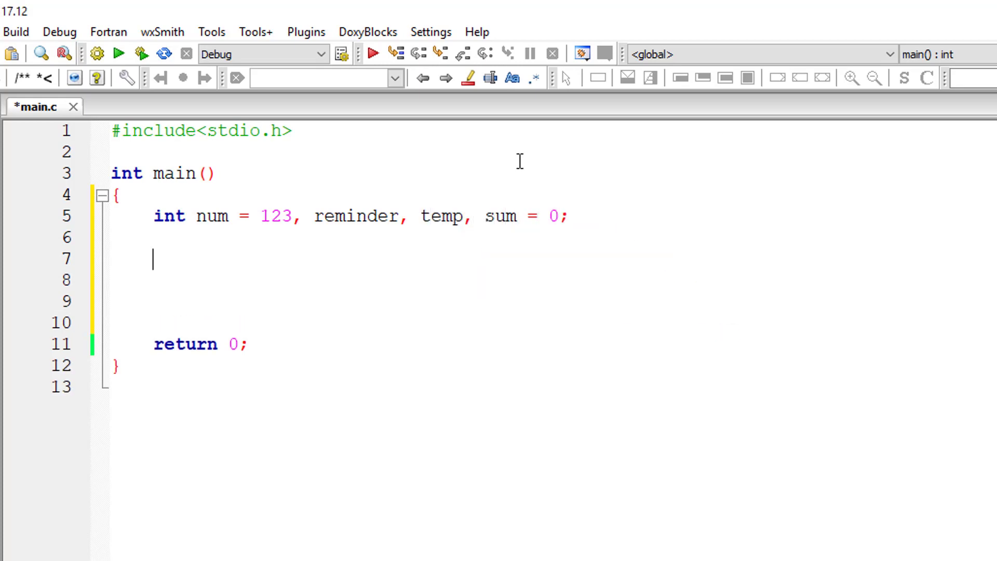
{"action": "type", "text": "reminder"}
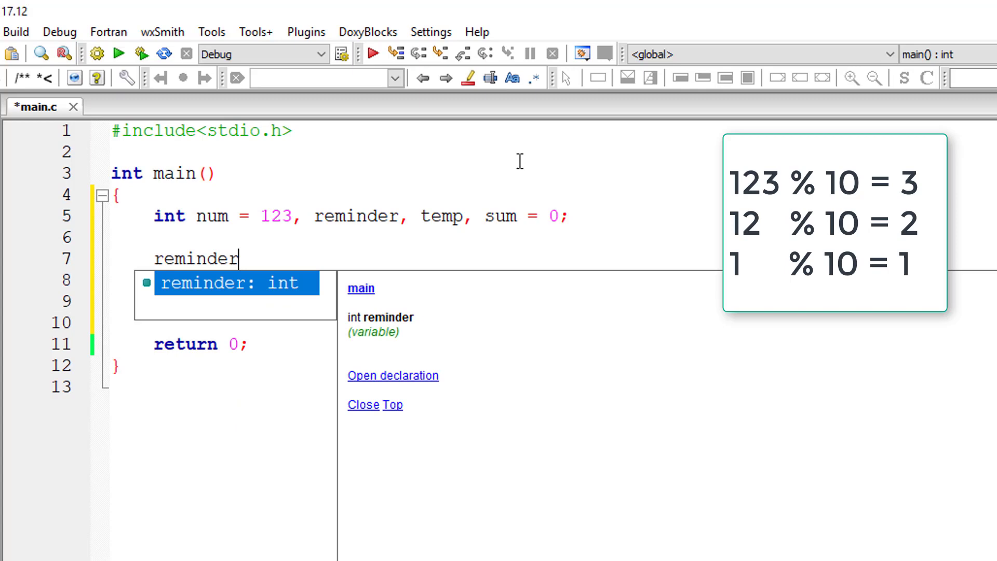
{"action": "type", "text": " = num "}
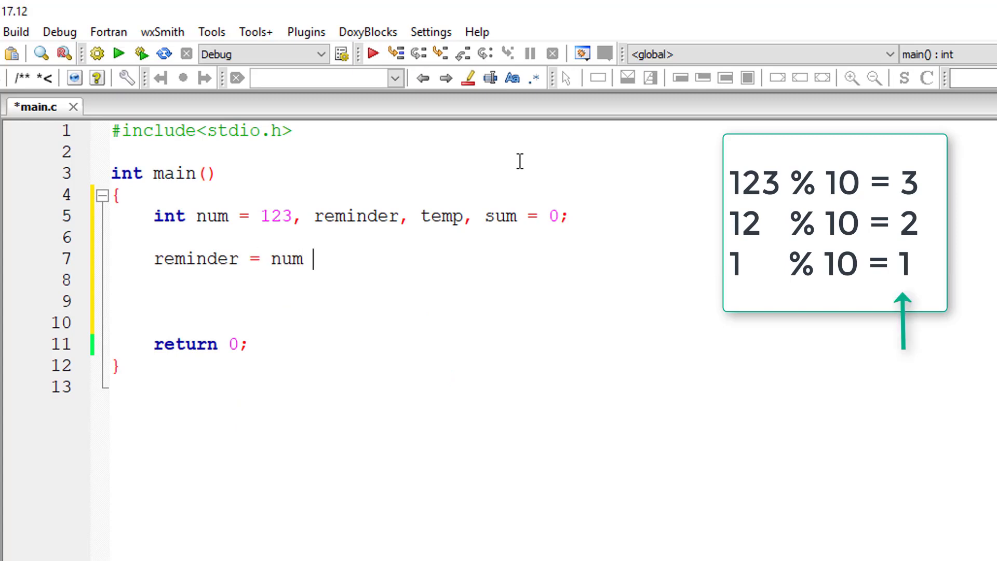
{"action": "type", "text": "% 10;"}
- Write reminder = num % 10; and printf("%d\n", reminder);, save, then highlight 123 and 10
{"action": "key", "text": "Return"}
{"action": "key", "text": "Return"}
{"action": "type", "text": "p"}
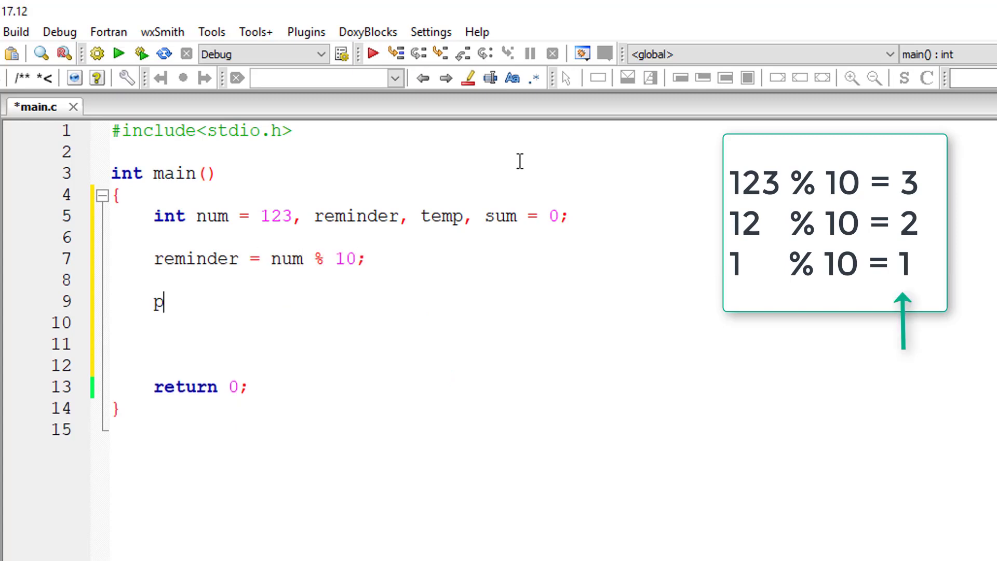
{"action": "type", "text": "rintf(\"%d"}
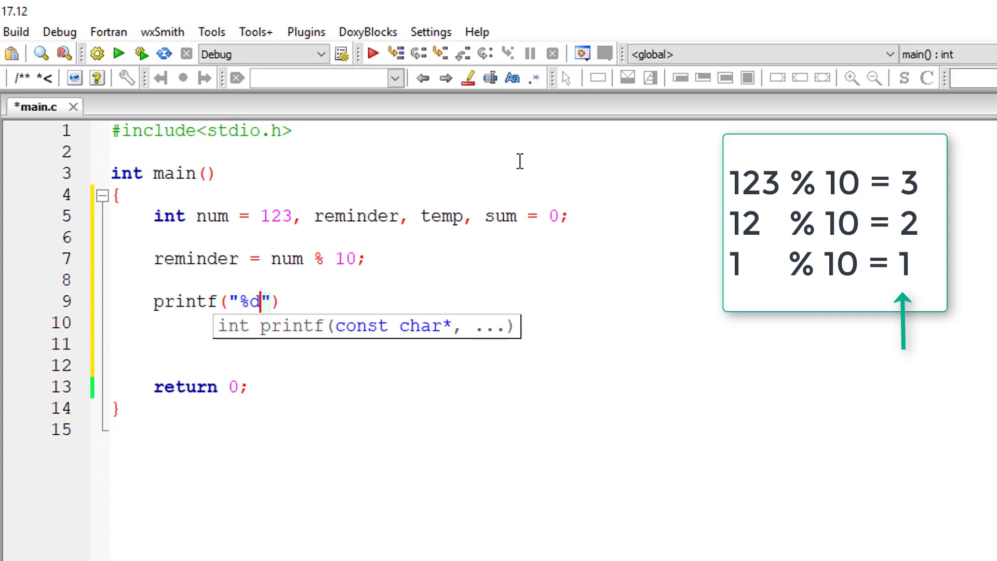
{"action": "type", "text": "\\n\", nu"}
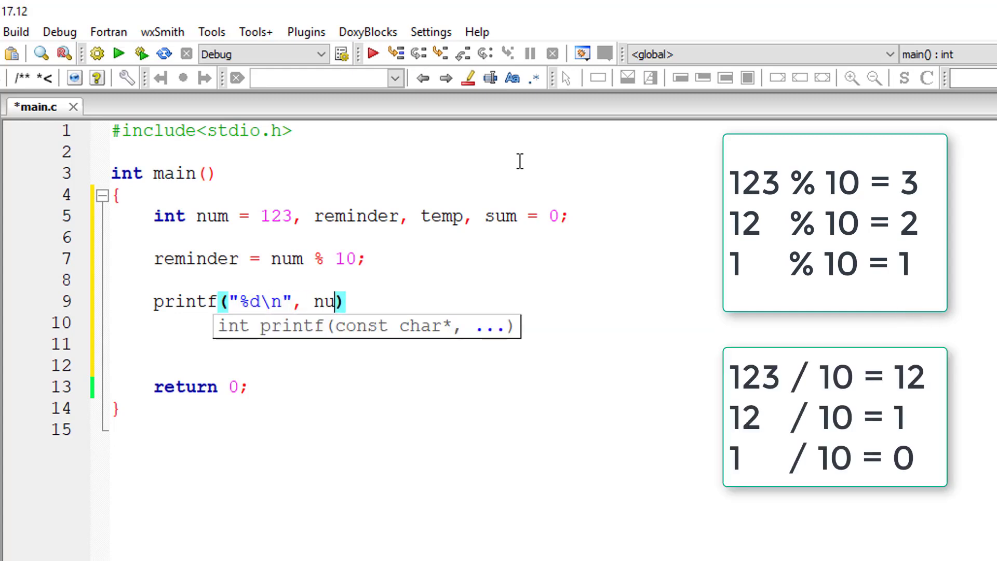
{"action": "key", "text": "BackSpace"}
{"action": "key", "text": "BackSpace"}
{"action": "type", "text": "remi"}
{"action": "key", "text": "Return"}
{"action": "type", "text": ")"}
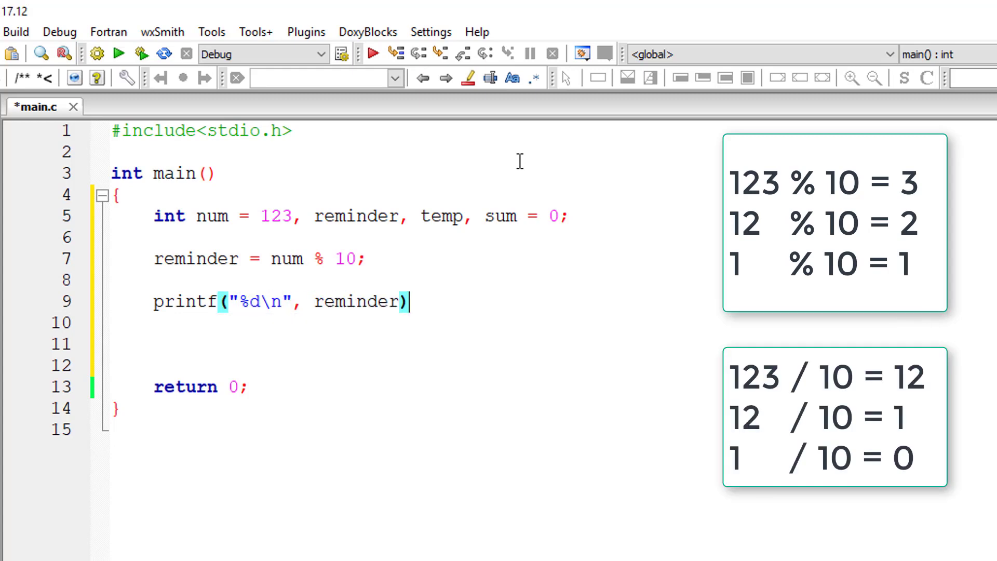
{"action": "type", "text": ";"}
{"action": "key", "text": "ctrl+s"}
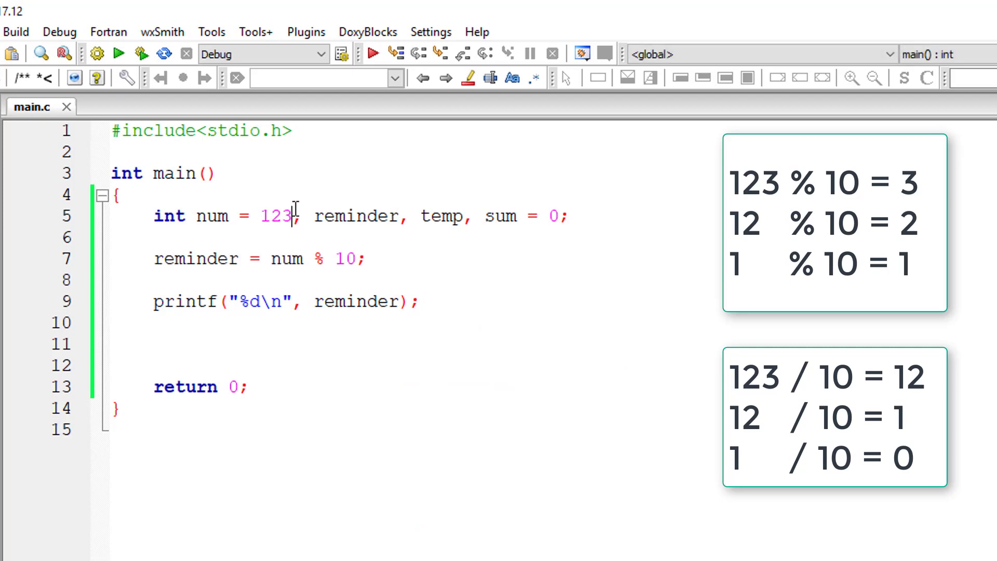
{"action": "double_click", "coordinate": [284, 216]}
{"action": "double_click", "coordinate": [349, 259]}
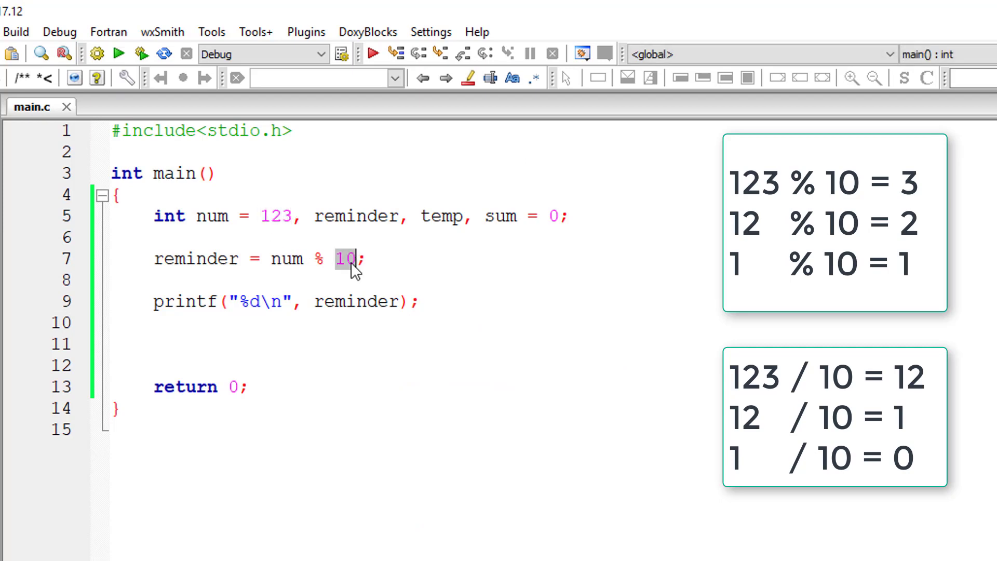
{"action": "left_click", "coordinate": [91, 56]}
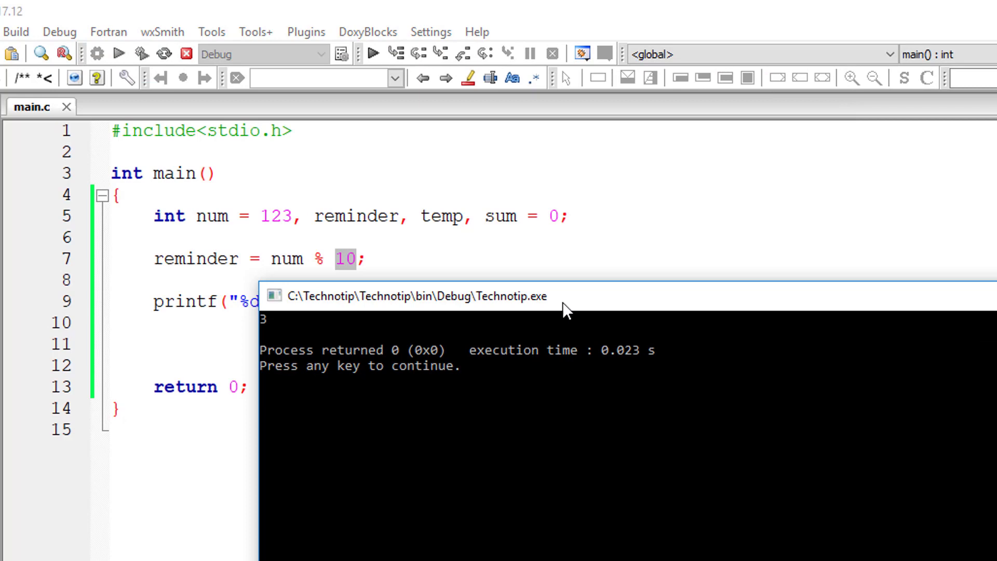
{"action": "left_click", "coordinate": [295, 215]}
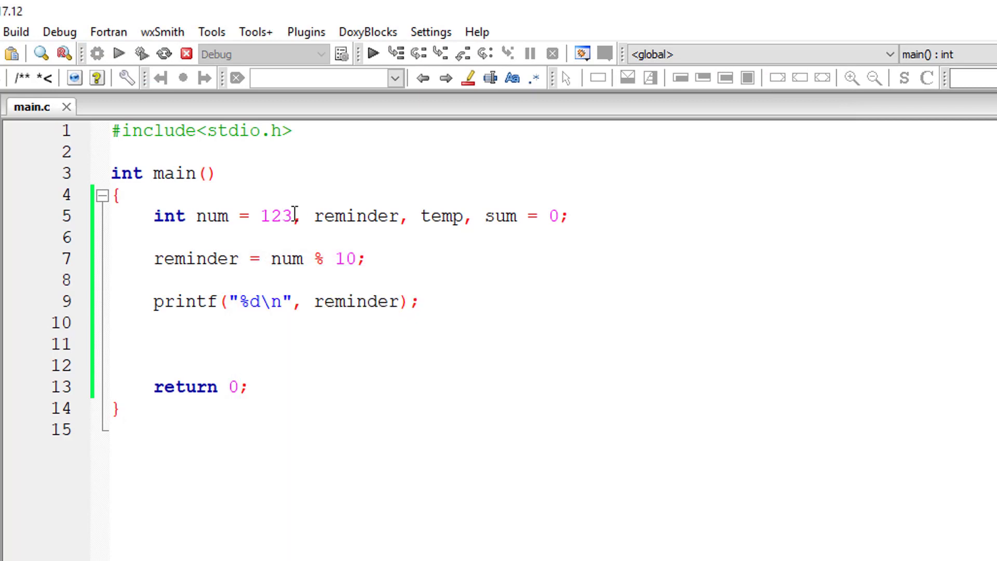
{"action": "key", "text": "Left"}
{"action": "key", "text": "alt+Tab"}
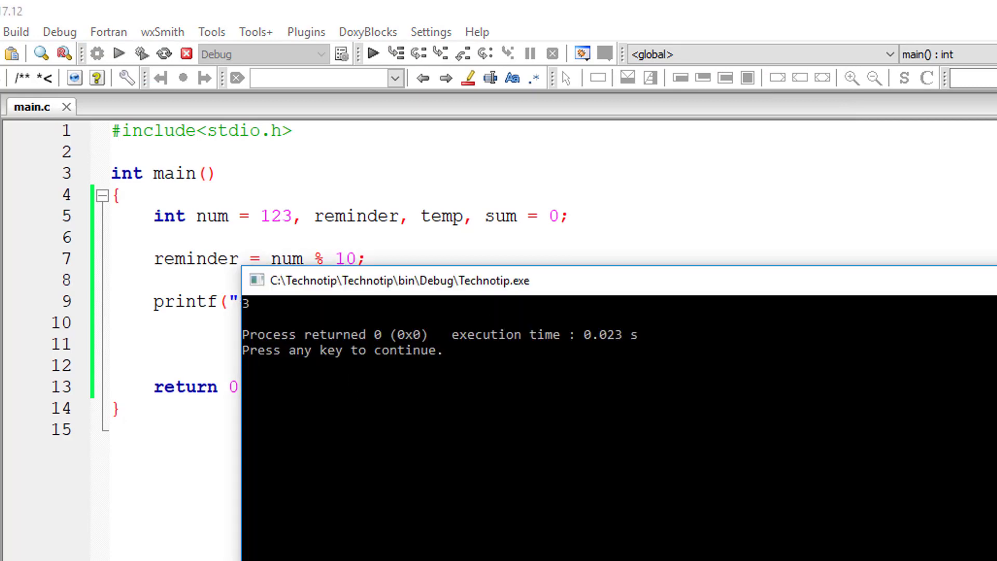
{"action": "key", "text": "Return"}
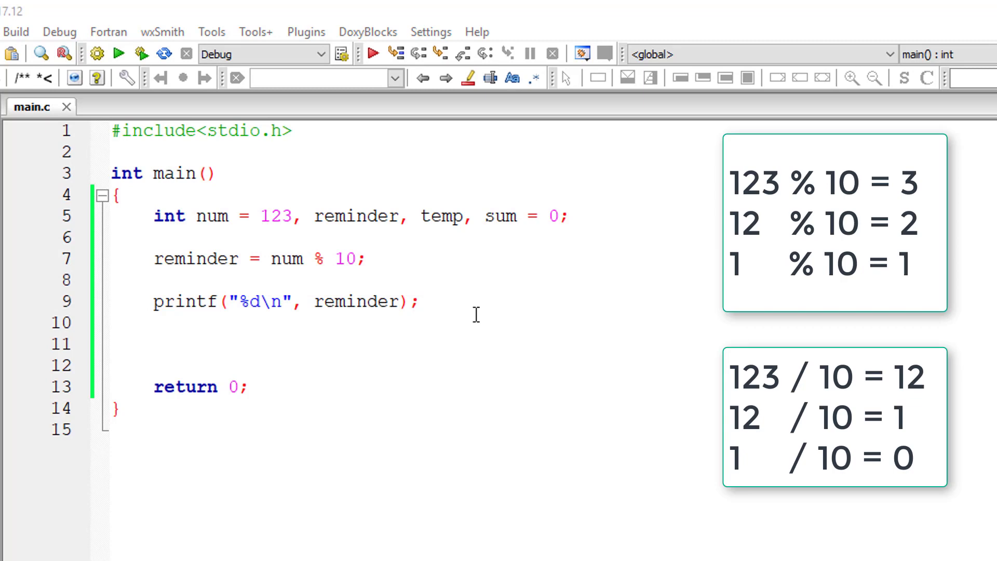
- Add num = num / 10; after line 7 and printf("%d\n", num);, then save
{"action": "left_click", "coordinate": [407, 257]}
{"action": "key", "text": "Return"}
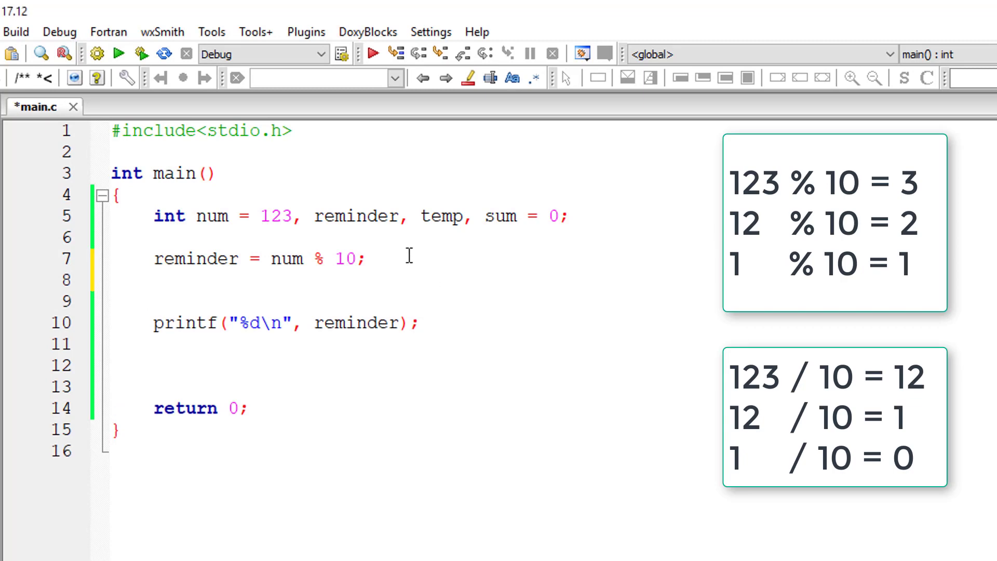
{"action": "type", "text": "num      = n"}
{"action": "type", "text": "um / 10;"}
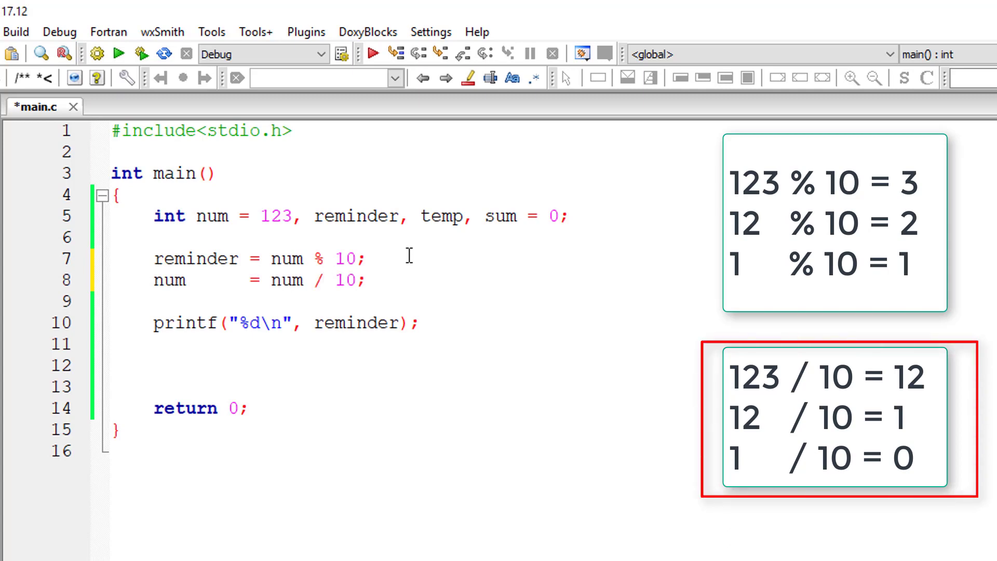
{"action": "key", "text": "Down"}
{"action": "key", "text": "Down"}
{"action": "key", "text": "End"}
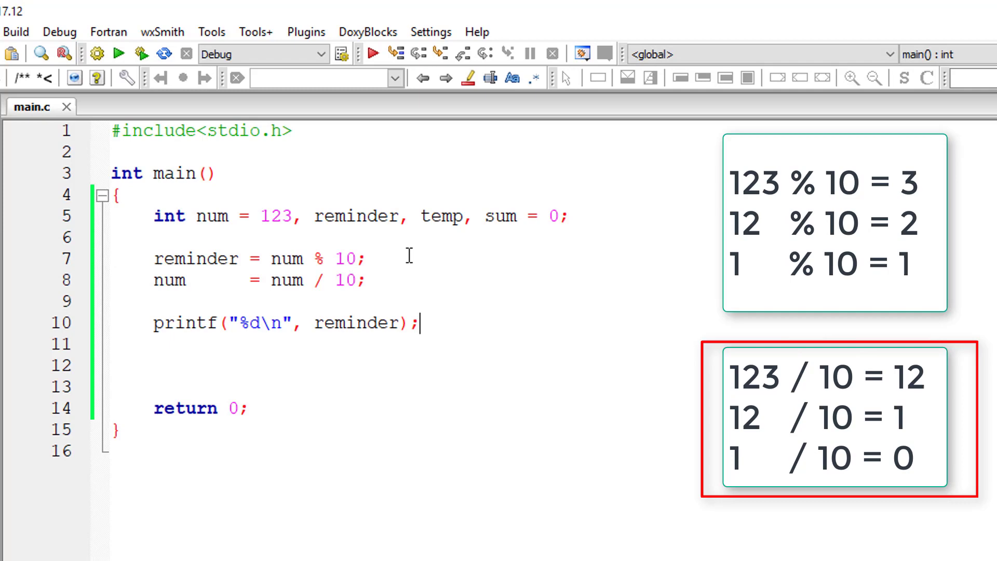
{"action": "key", "text": "Return"}
{"action": "type", "text": "printf(\"%d"}
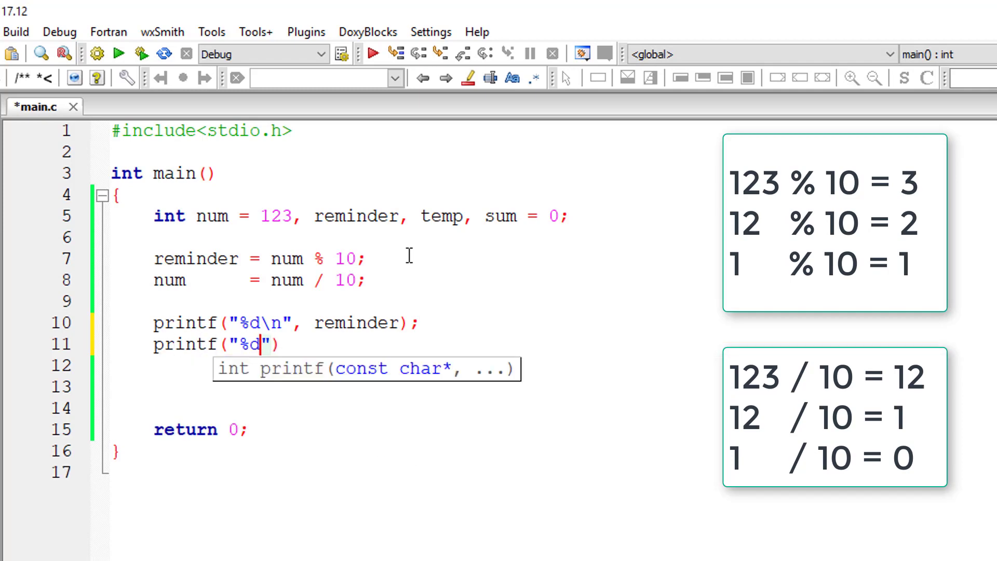
{"action": "type", "text": " \", "}
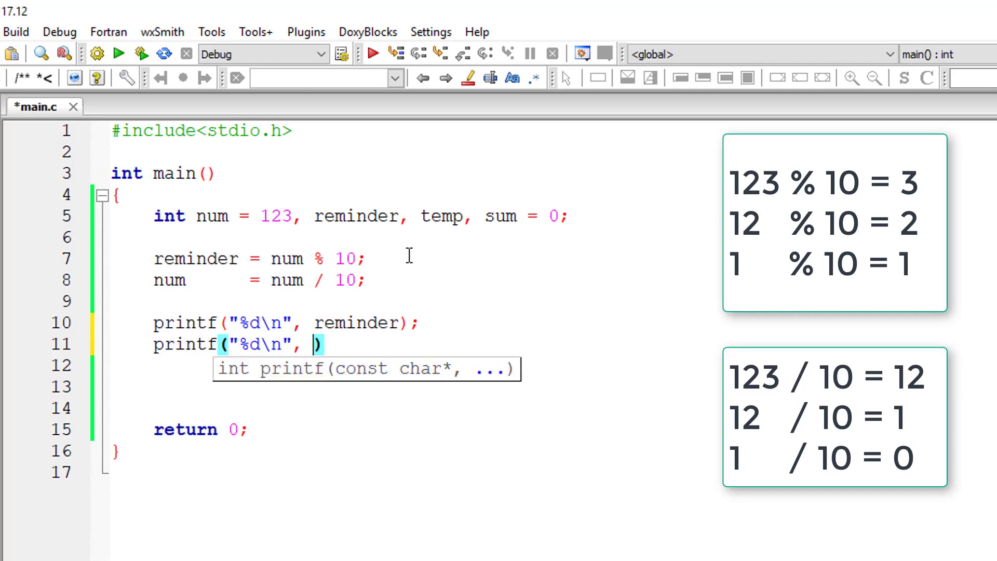
{"action": "type", "text": "num);"}
{"action": "key", "text": "ctrl+s"}
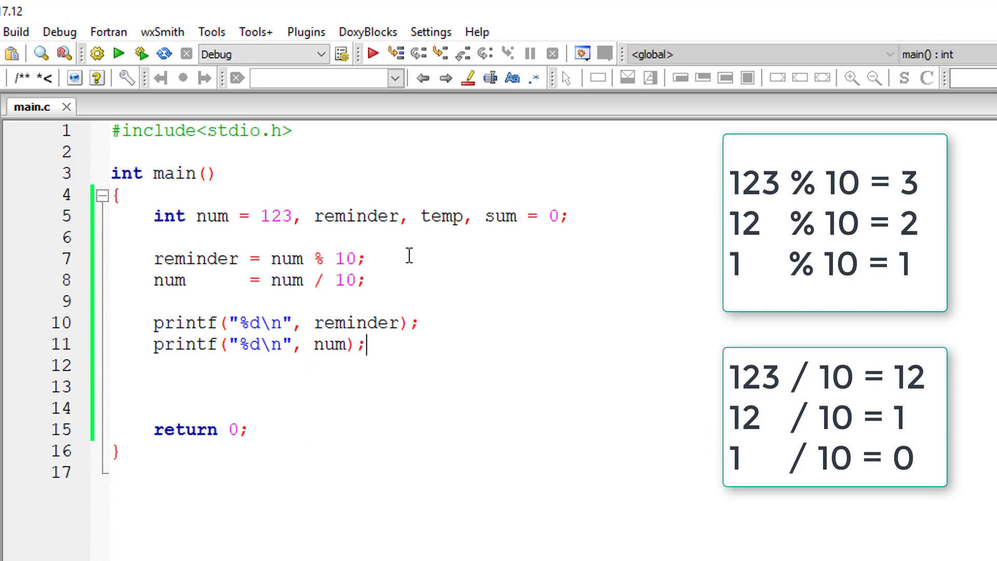
{"action": "left_click", "coordinate": [96, 54]}
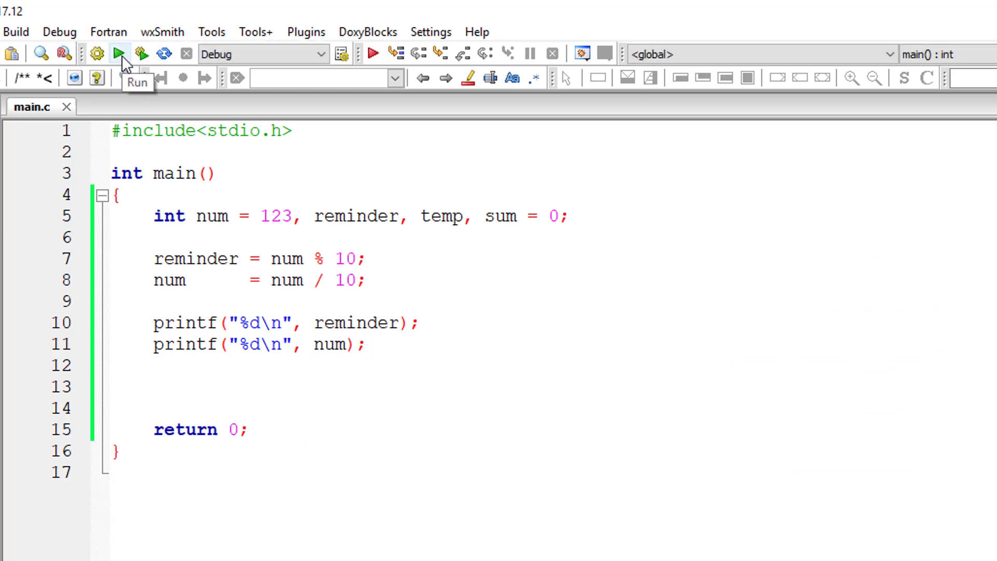
{"action": "left_click", "coordinate": [119, 55]}
{"action": "left_click_drag", "start_coordinate": [265, 168], "coordinate": [599, 322]}
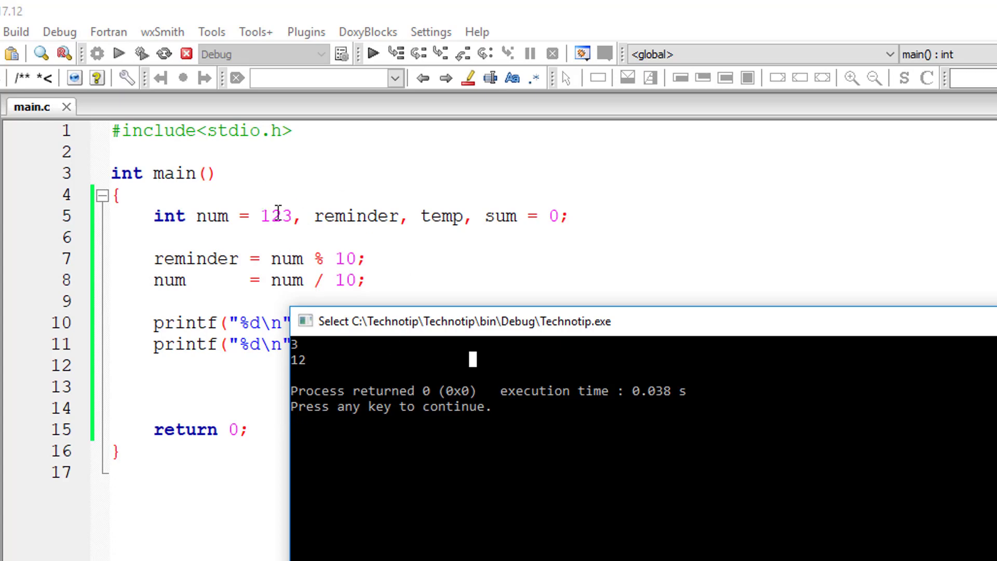
{"action": "key", "text": "Return"}
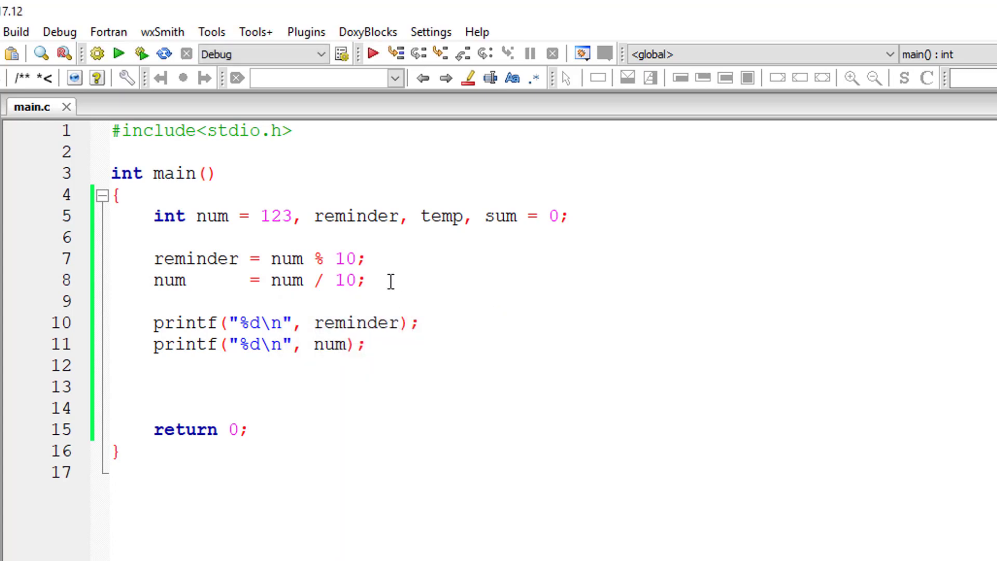
- Add a while (num != 0) loop with an empty braced body below line 8
{"action": "key", "text": "Return"}
{"action": "key", "text": "Return"}
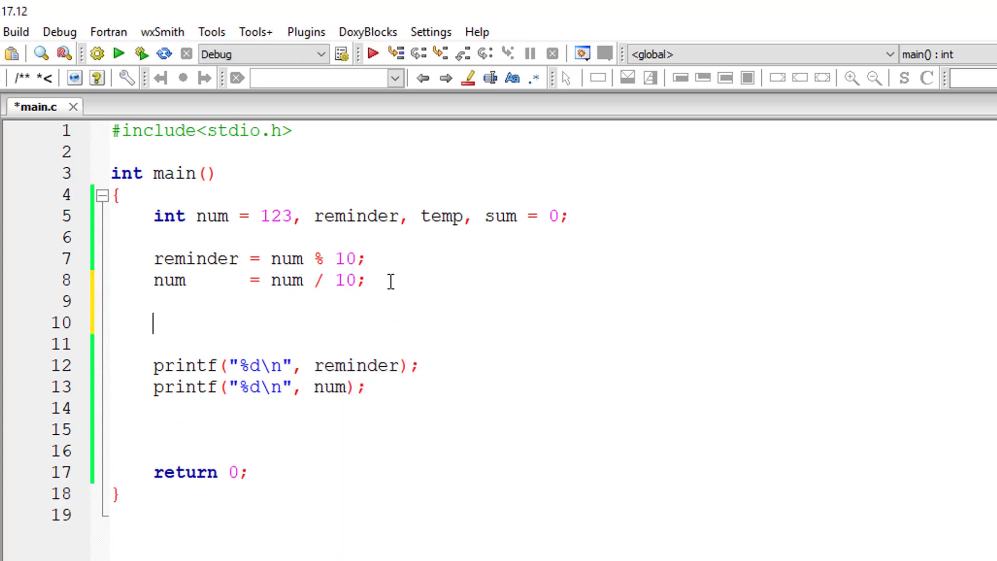
{"action": "type", "text": "while("}
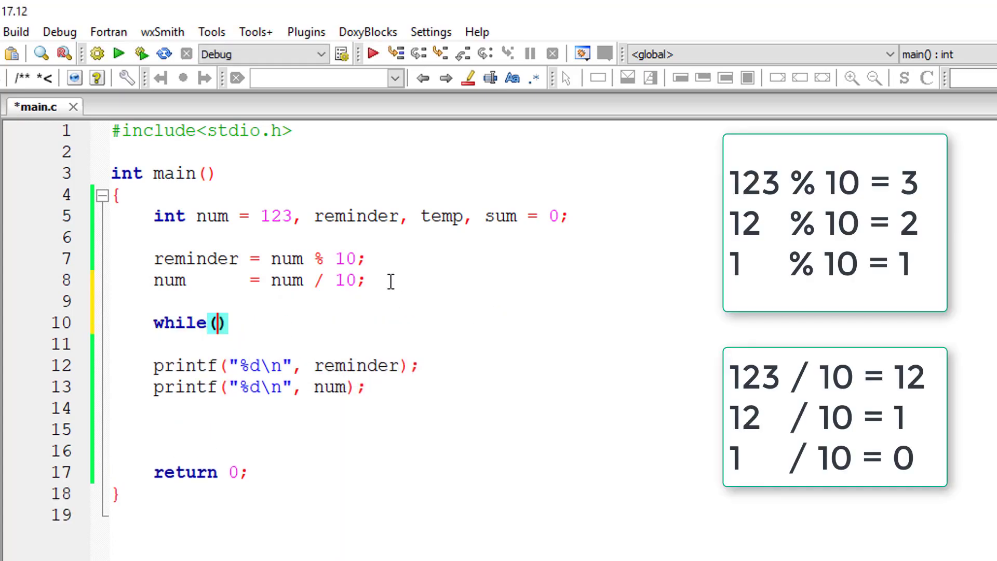
{"action": "type", "text": "num 1="}
{"action": "key", "text": "BackSpace"}
{"action": "key", "text": "BackSpace"}
{"action": "key", "text": "BackSpace"}
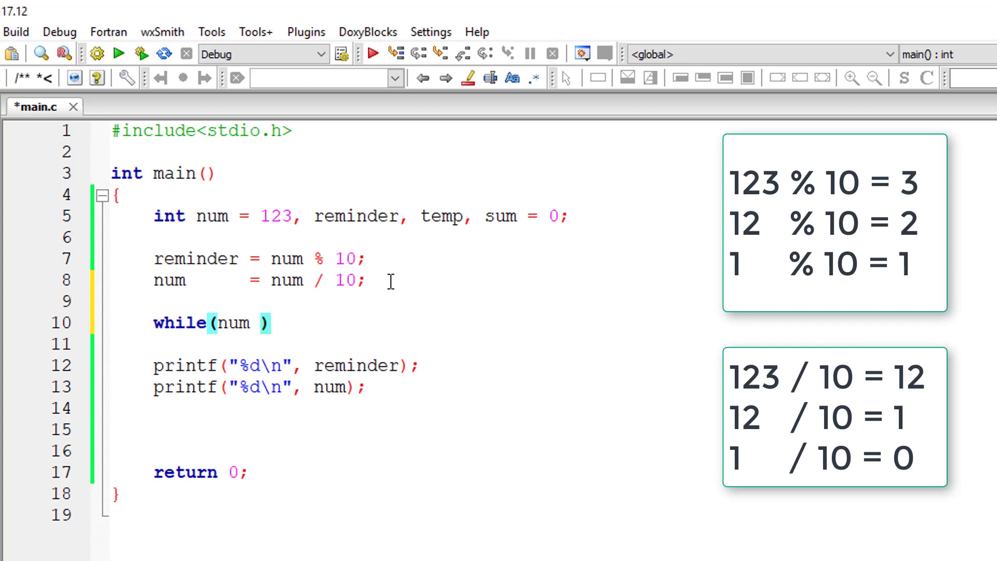
{"action": "type", "text": "!= 0)"}
{"action": "key", "text": "Return"}
{"action": "type", "text": "{"}
{"action": "key", "text": "Return"}
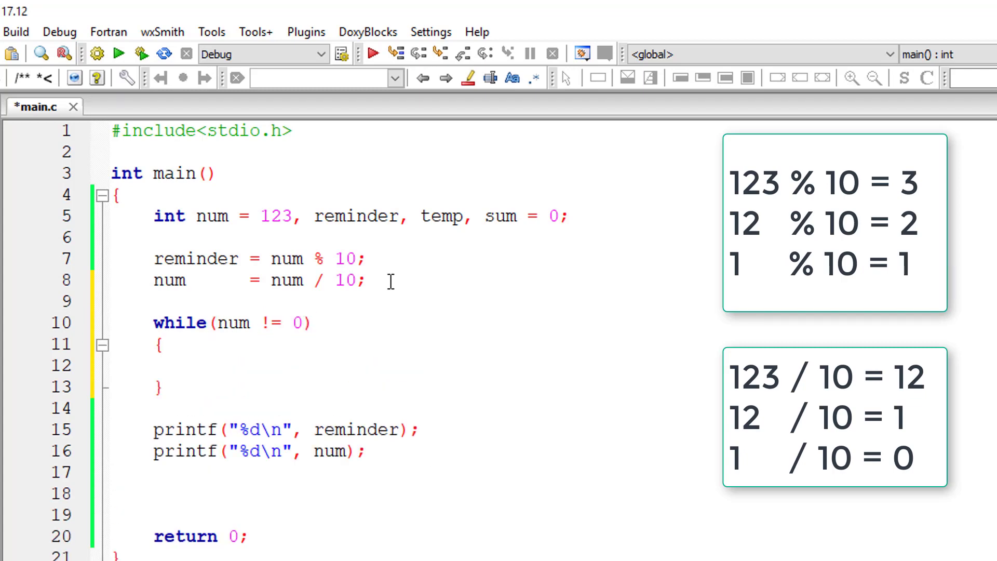
- Cut the reminder and num lines, paste and indent them inside the loop, and add a line
{"action": "key", "text": "Up"}
{"action": "key", "text": "Up"}
{"action": "key", "text": "Up"}
{"action": "key", "text": "shift+Home"}
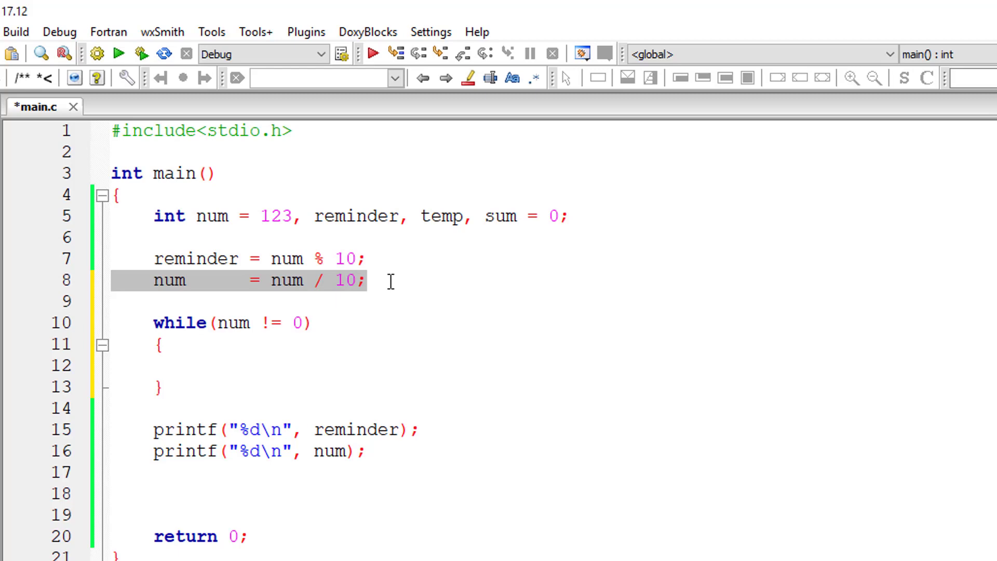
{"action": "key", "text": "shift+Up"}
{"action": "key", "text": "ctrl+x"}
{"action": "key", "text": "Down"}
{"action": "key", "text": "Down"}
{"action": "key", "text": "Down"}
{"action": "key", "text": "ctrl+v"}
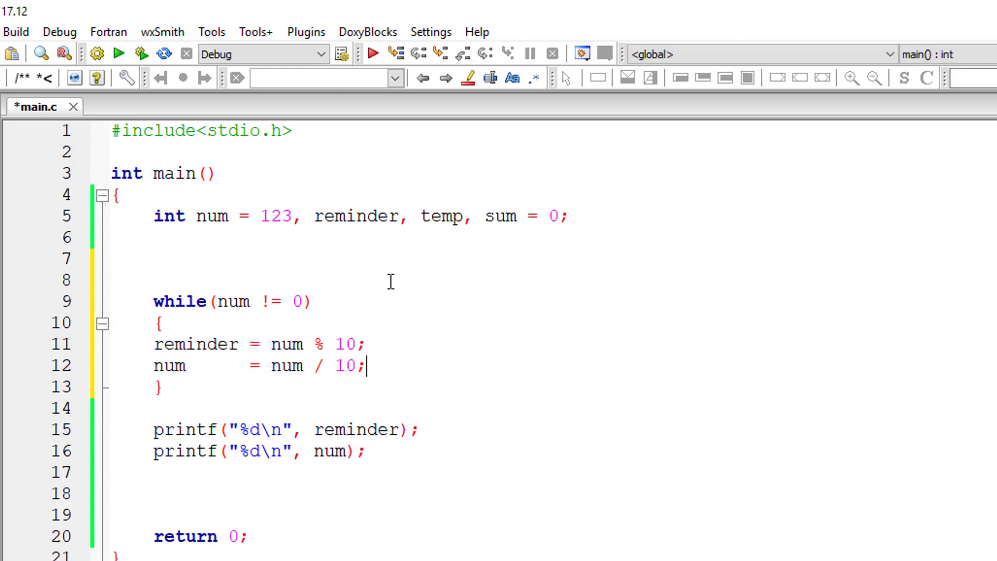
{"action": "key", "text": "Up"}
{"action": "key", "text": "BackSpace"}
{"action": "key", "text": "Left"}
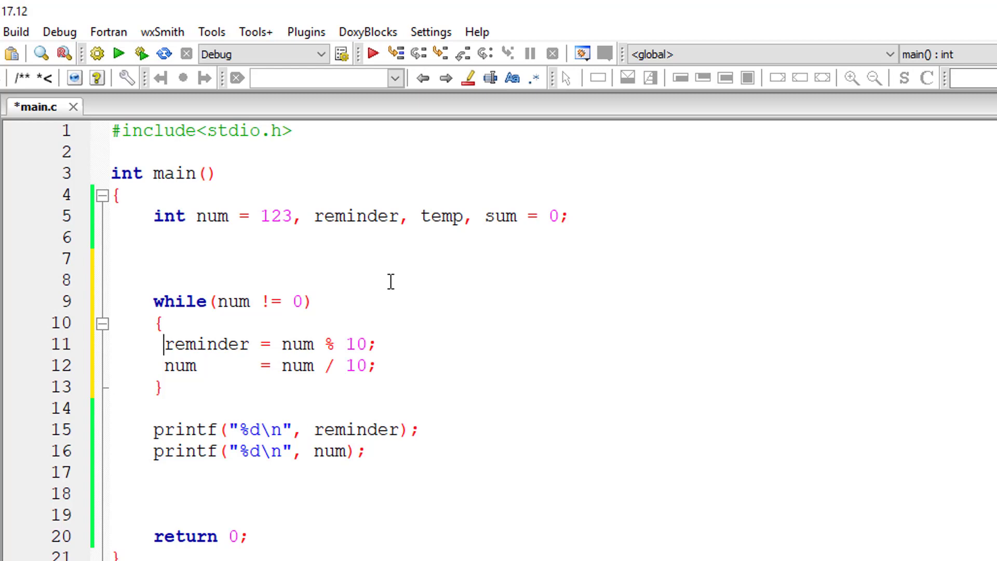
{"action": "key", "text": "Return"}
{"action": "type", "text": "sum      "}
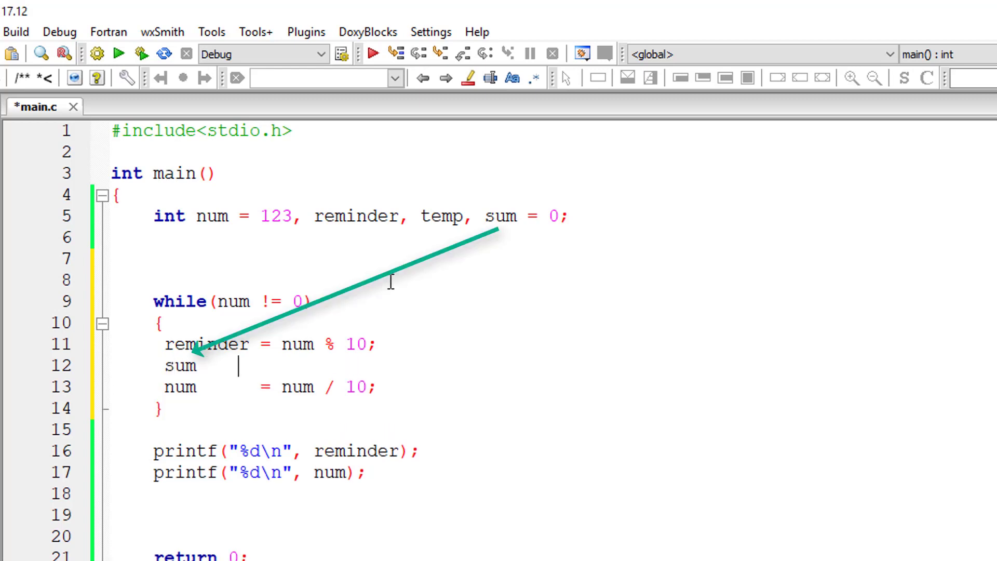
{"action": "type", "text": "= sum +"}
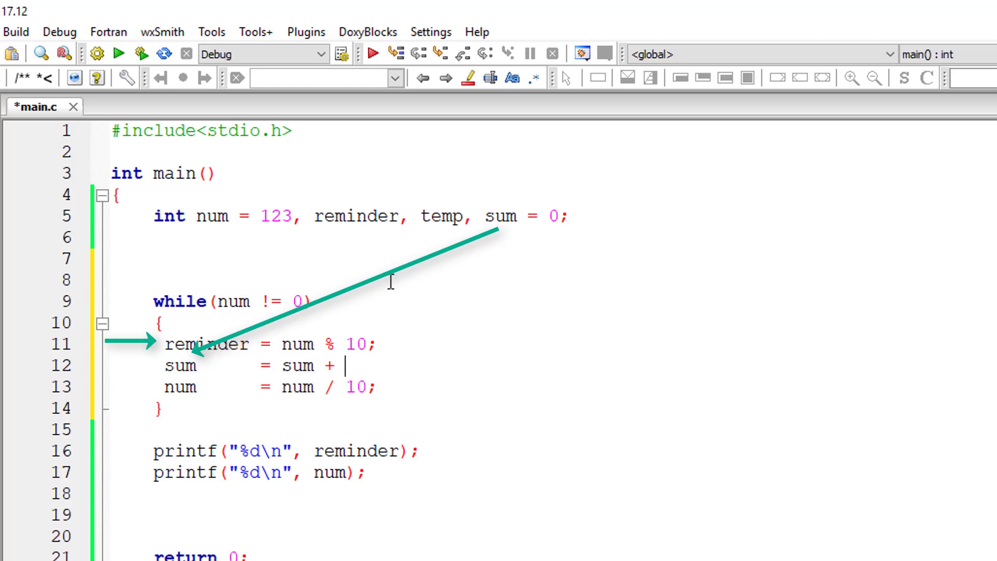
- Finish the sum line as sum = sum + reminder; by pasting reminder from line 11
{"action": "double_click", "coordinate": [207, 343]}
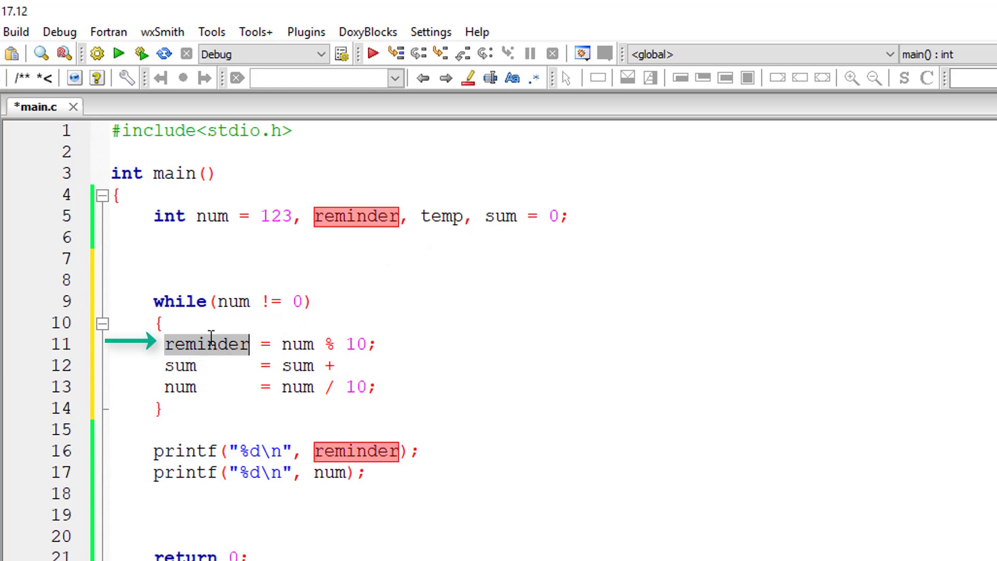
{"action": "left_click", "coordinate": [384, 366]}
{"action": "key", "text": "ctrl+v"}
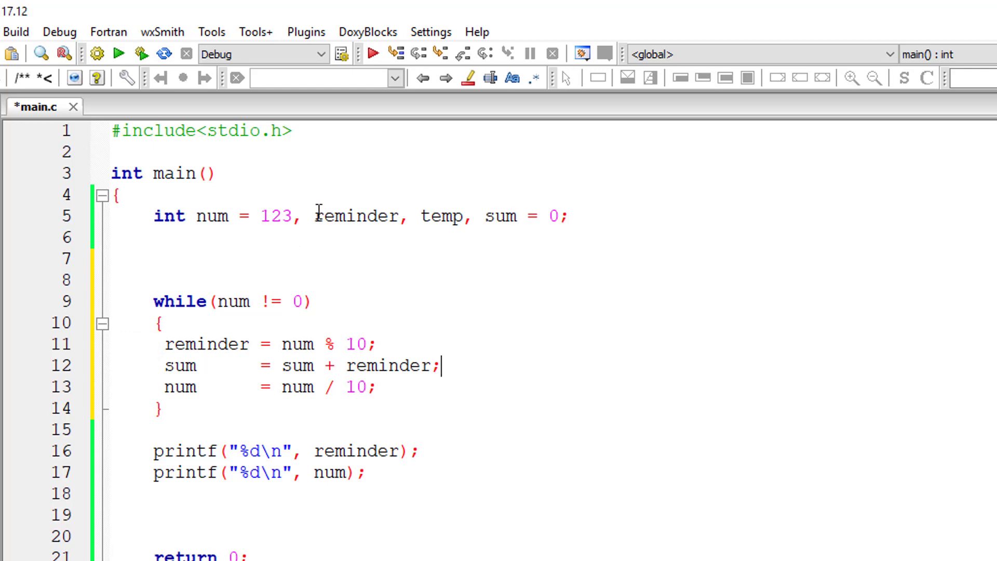
- Highlight the loop's reminder line, closing brace and num division line for review
{"action": "left_click_drag", "start_coordinate": [165, 344], "coordinate": [389, 346]}
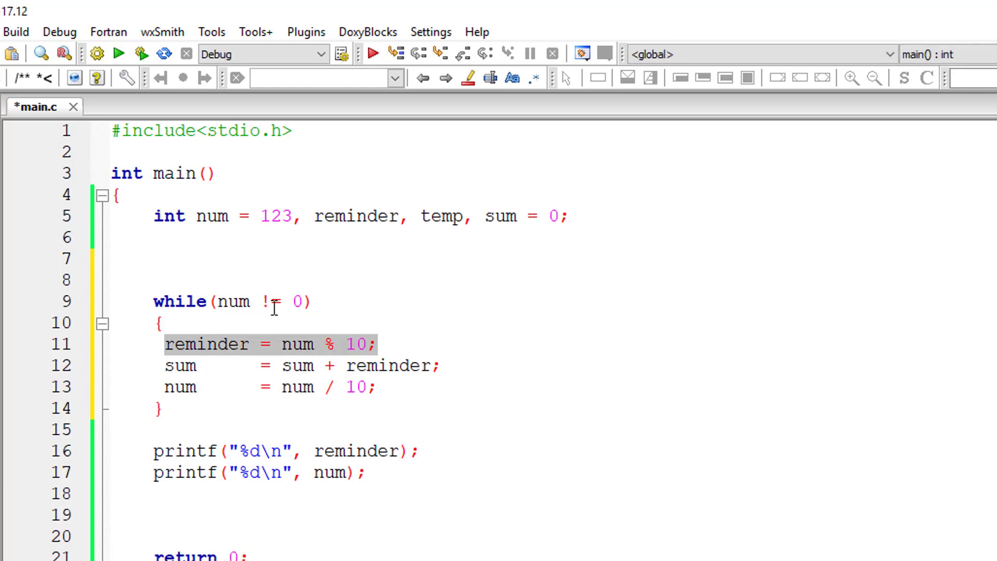
{"action": "left_click", "coordinate": [383, 407]}
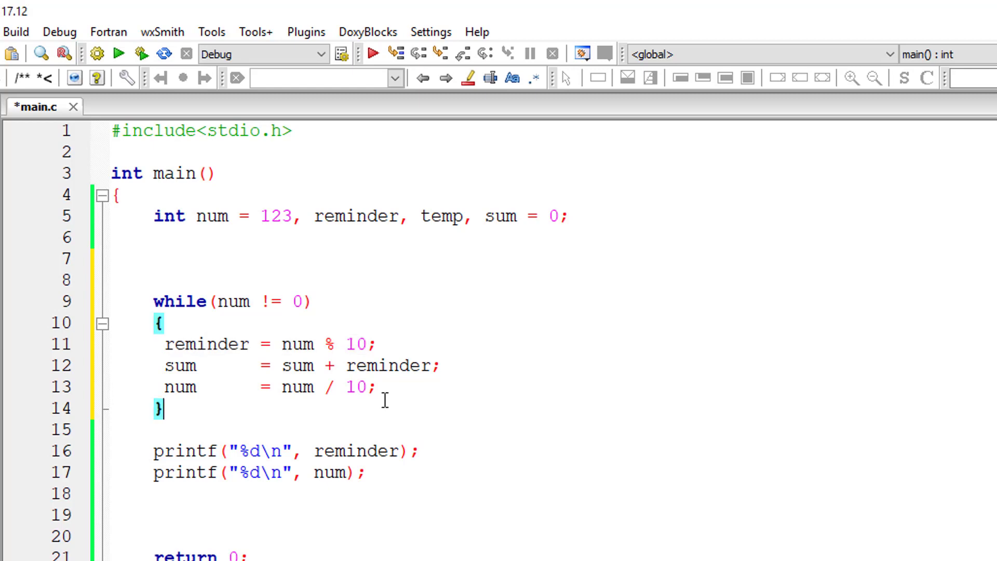
{"action": "left_click_drag", "start_coordinate": [388, 387], "coordinate": [164, 386]}
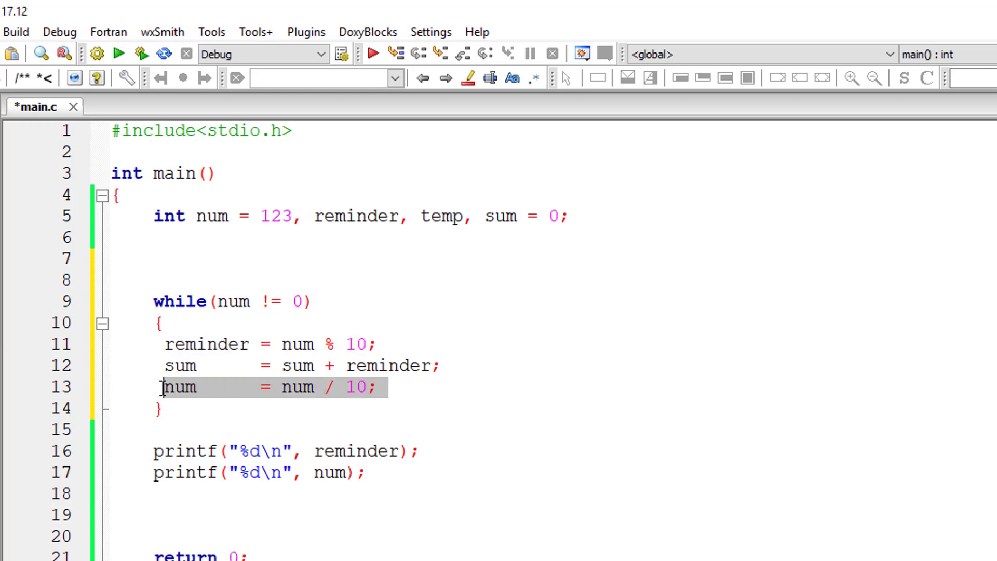
{"action": "left_click", "coordinate": [438, 370]}
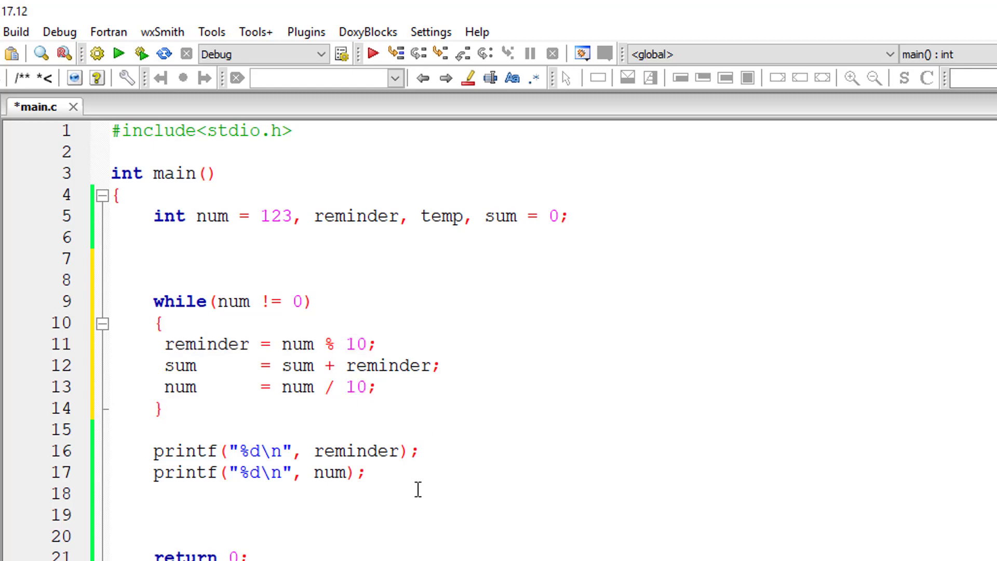
- Replace both debug printf lines with printf("Sum of digit is %d\n", sum); and save
{"action": "left_click_drag", "start_coordinate": [366, 473], "coordinate": [113, 439]}
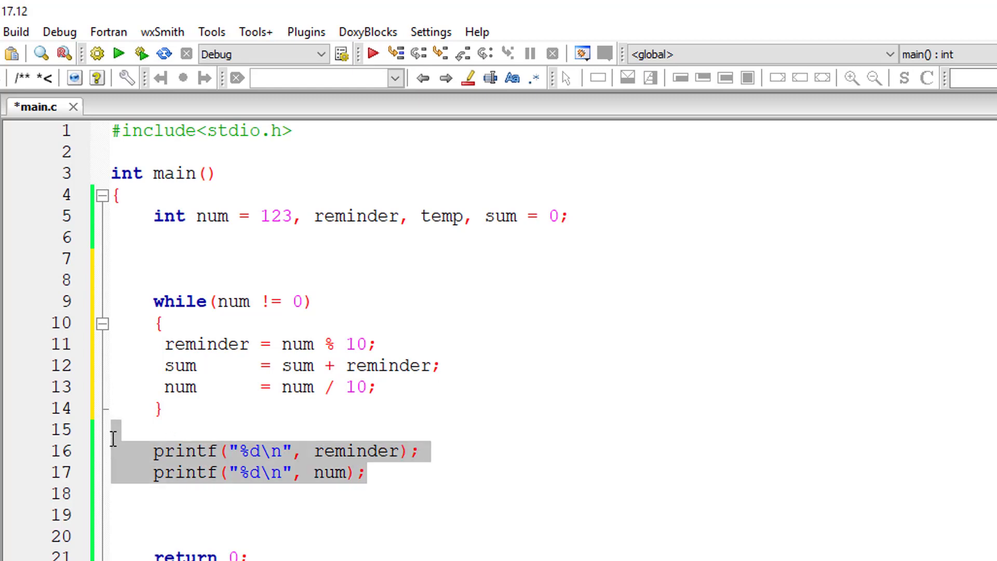
{"action": "key", "text": "BackSpace"}
{"action": "key", "text": "Return"}
{"action": "type", "text": "print"}
{"action": "key", "text": "Return"}
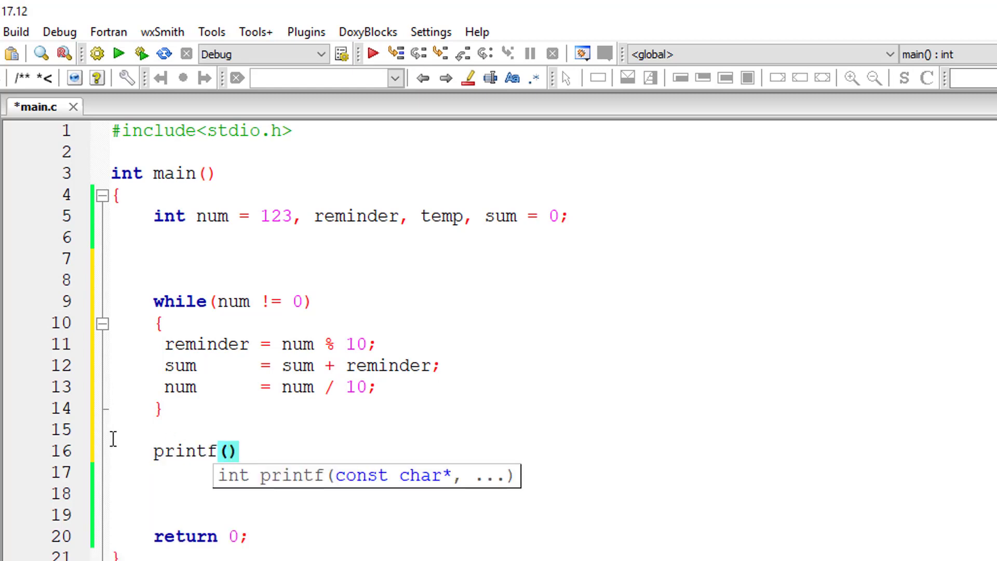
{"action": "type", "text": "\"Sum of digit i"}
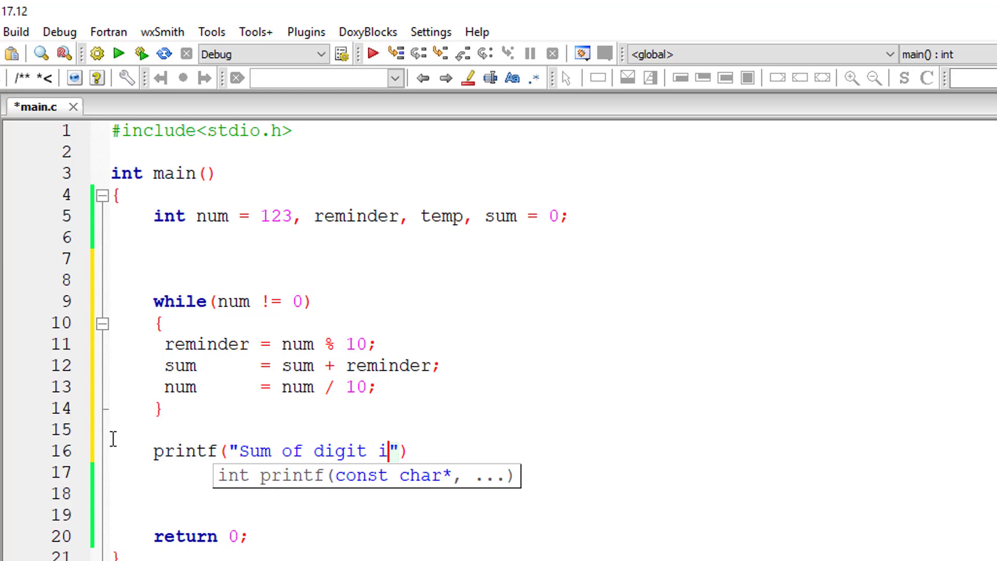
{"action": "type", "text": "s %d \", "}
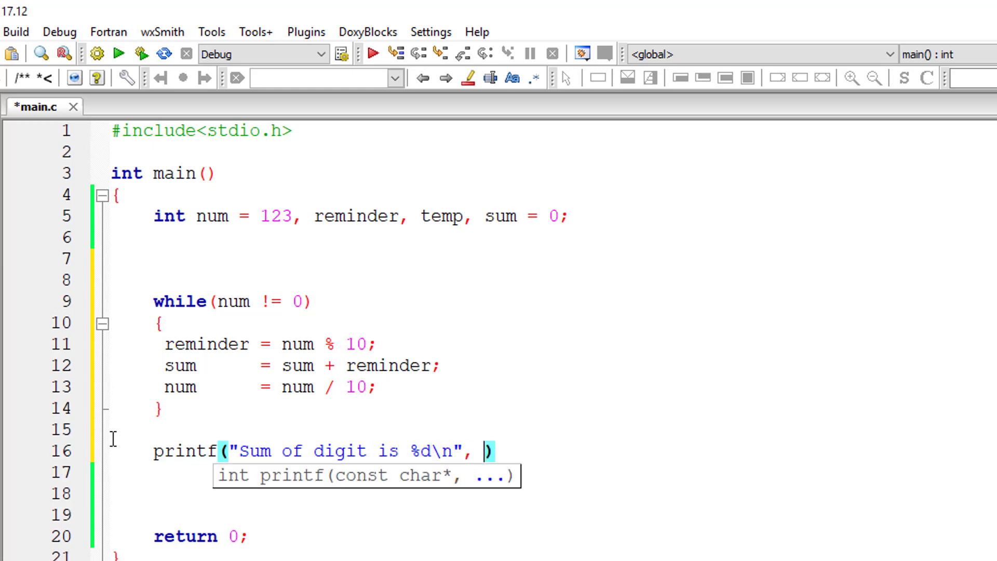
{"action": "type", "text": "sum);"}
{"action": "key", "text": "ctrl+s"}
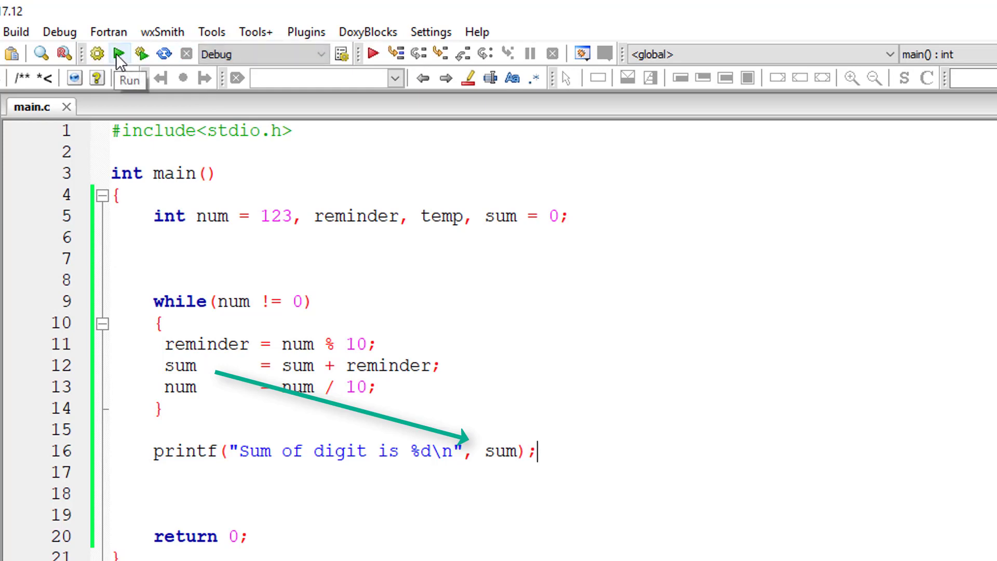
- Delete temp from the declaration, save, and run the program to see "Sum of digit is 6"
{"action": "left_click", "coordinate": [441, 204]}
{"action": "double_click", "coordinate": [442, 204]}
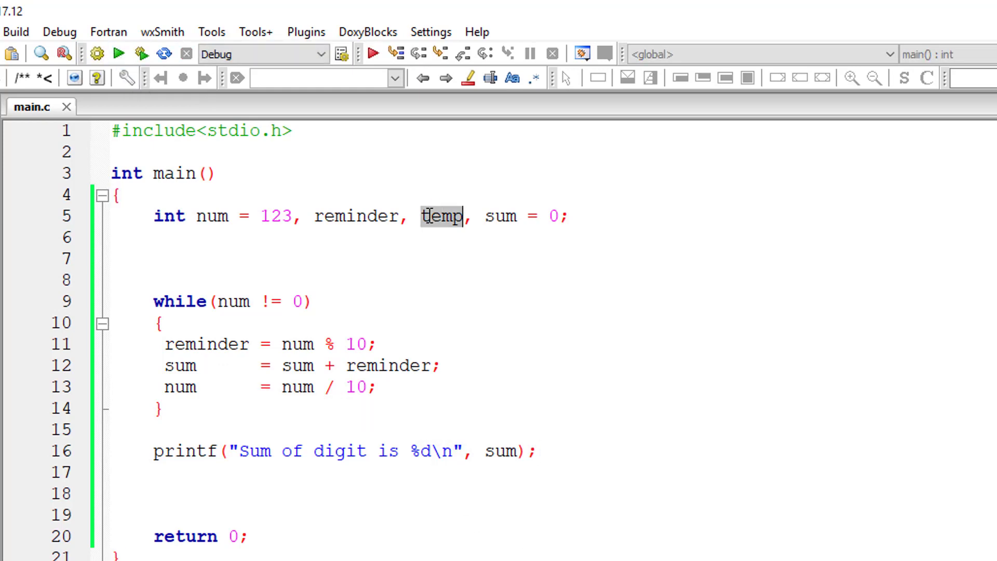
{"action": "key", "text": "Delete"}
{"action": "key", "text": "Delete"}
{"action": "key", "text": "Delete"}
{"action": "key", "text": "ctrl+s"}
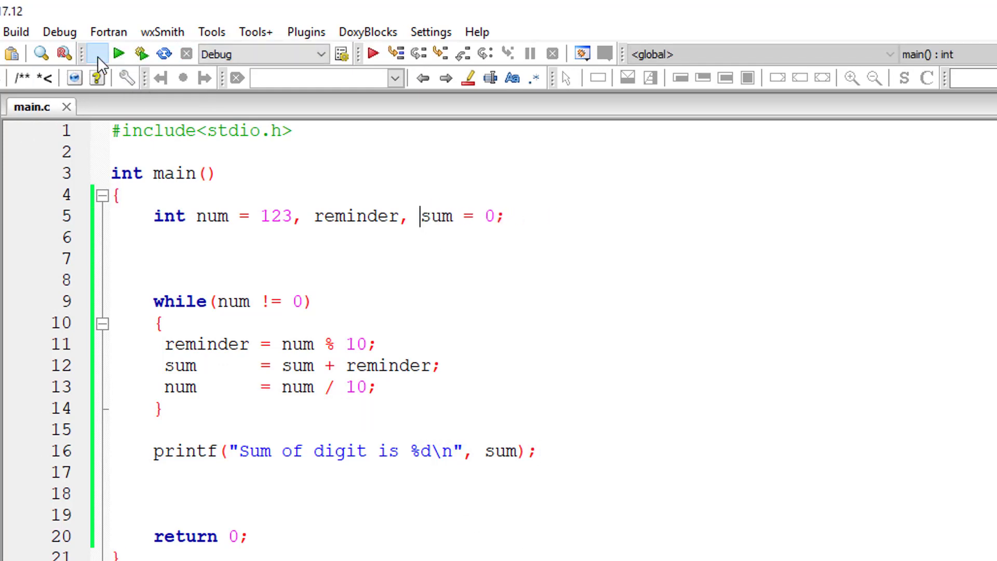
{"action": "left_click", "coordinate": [97, 54]}
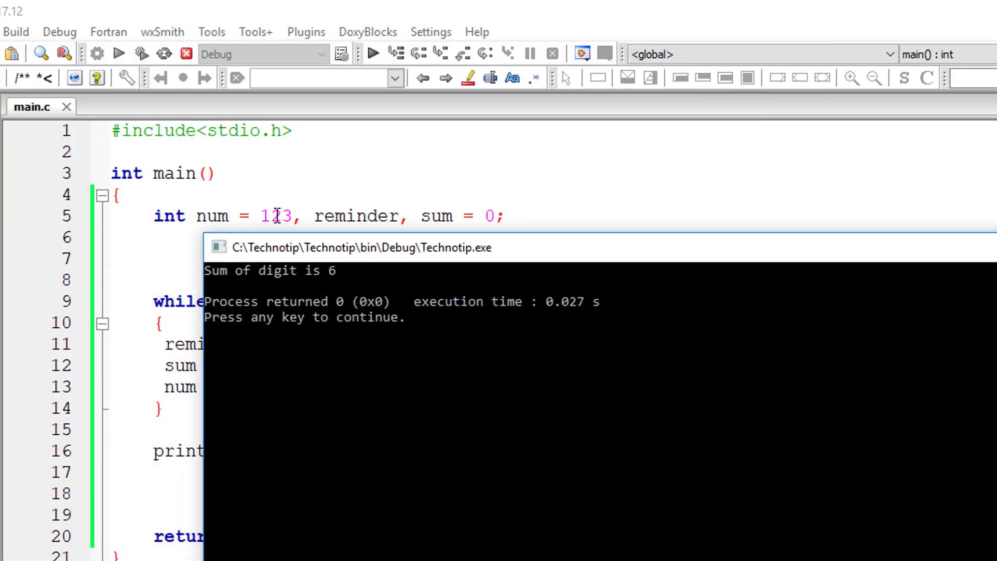
{"action": "key", "text": "Return"}
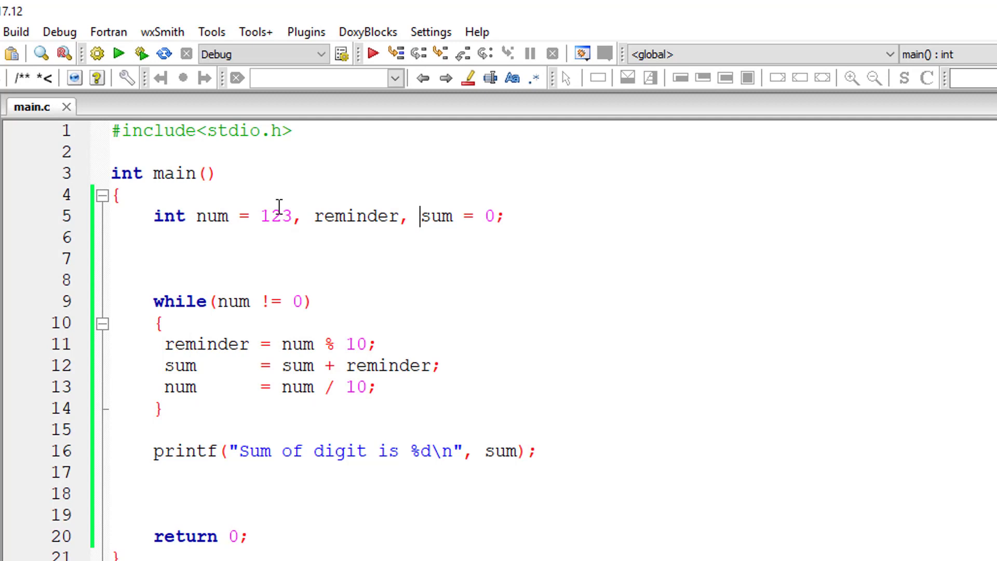
- Remove '= 123', add a prompt printf and scanf("%d", &num); on lines 7–8, and save
{"action": "left_click_drag", "start_coordinate": [293, 215], "coordinate": [232, 216]}
{"action": "key", "text": "BackSpace"}
{"action": "left_click", "coordinate": [358, 258]}
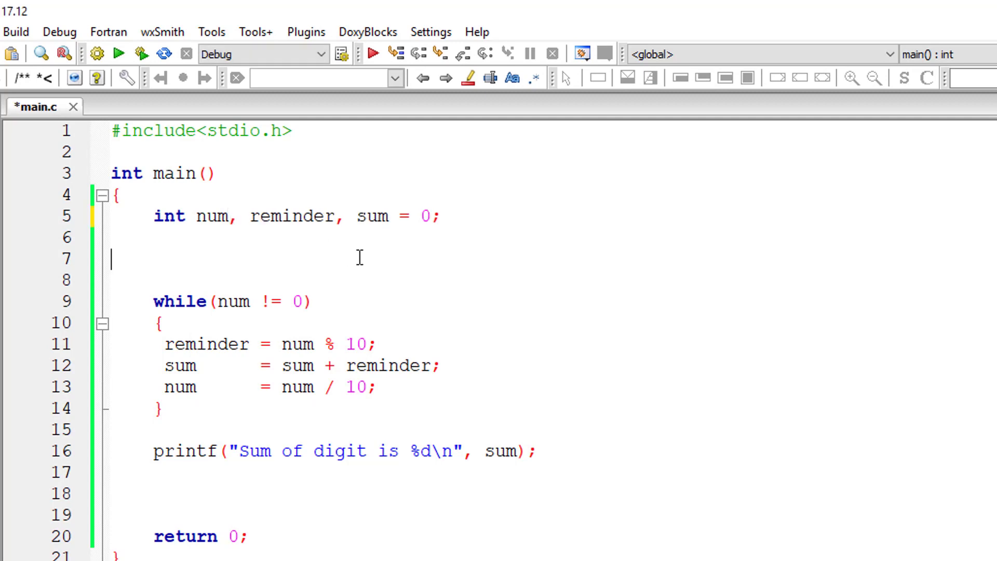
{"action": "key", "text": "Tab"}
{"action": "type", "text": "printf(\""}
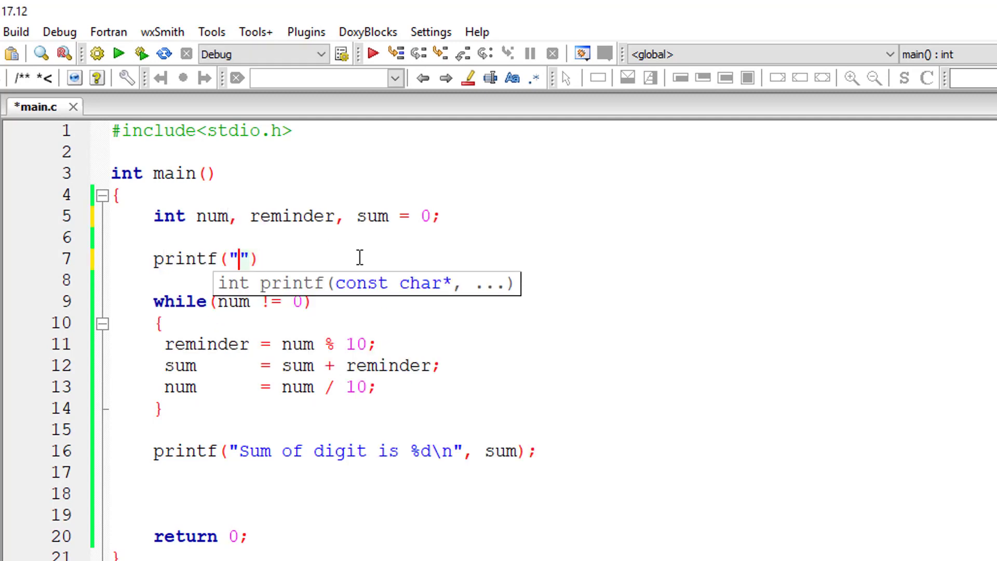
{"action": "type", "text": "Enter a integer nu"}
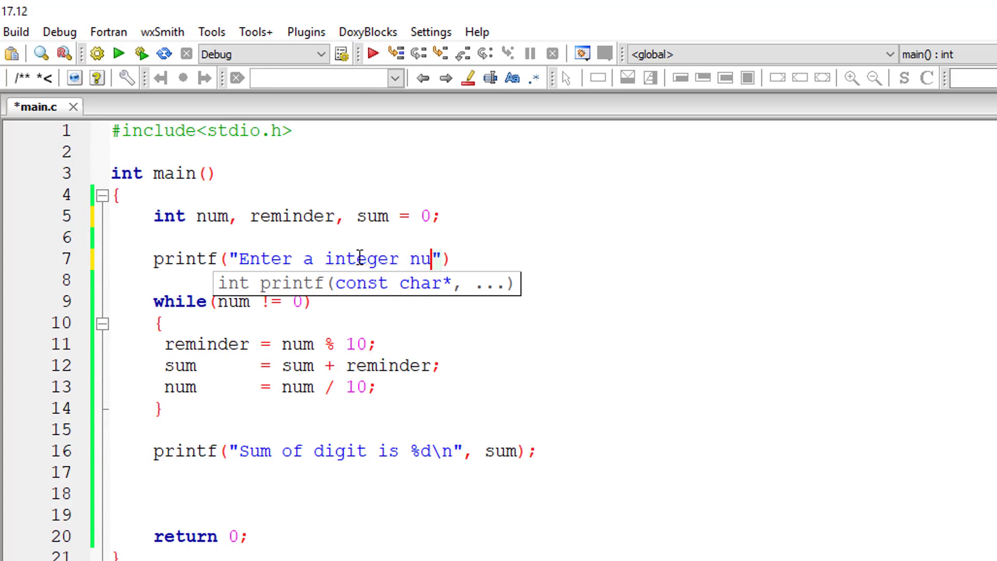
{"action": "type", "text": "mber\\n"}
{"action": "key", "text": "End"}
{"action": "type", "text": ";"}
{"action": "key", "text": "Return"}
{"action": "type", "text": "scan"}
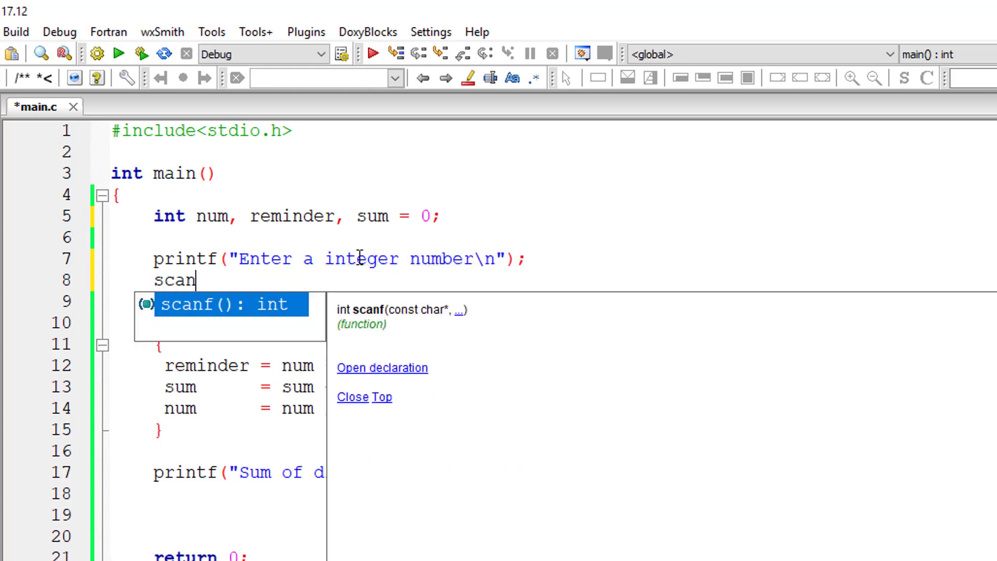
{"action": "type", "text": "f(\"%d\","}
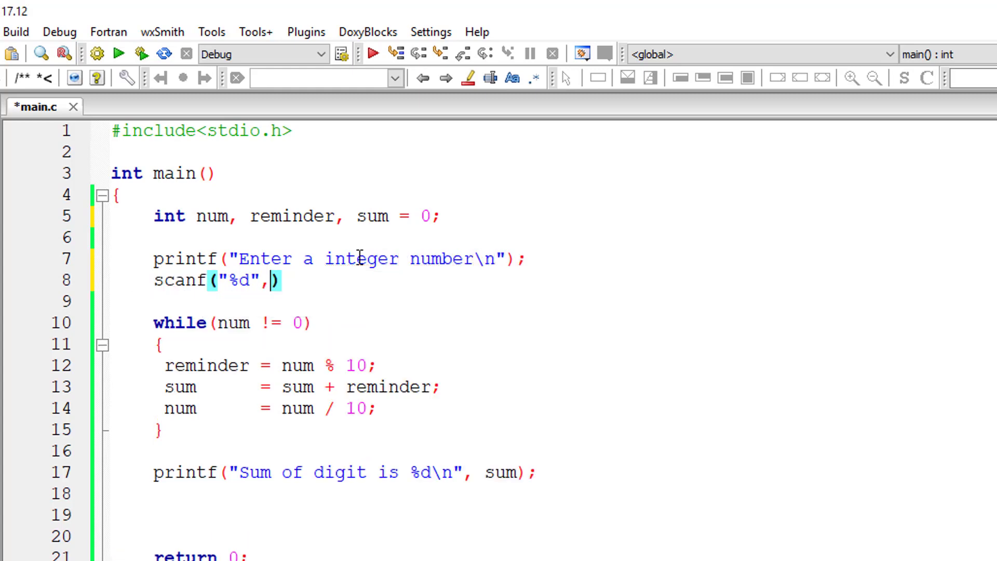
{"action": "type", "text": " &num);"}
{"action": "key", "text": "ctrl+s"}
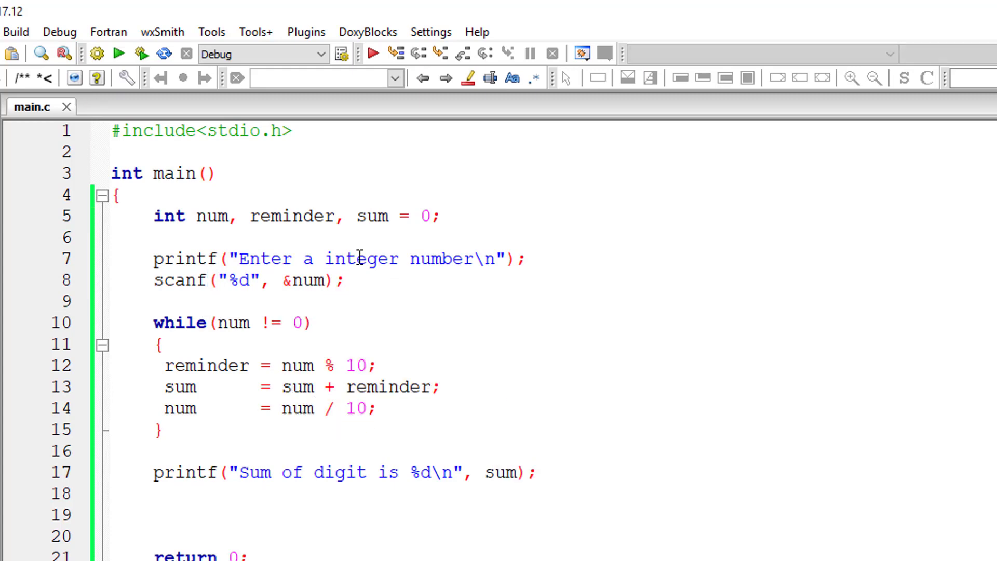
- Build and run, enter 456, and get "Sum of digit is 15"
{"action": "left_click", "coordinate": [97, 54]}
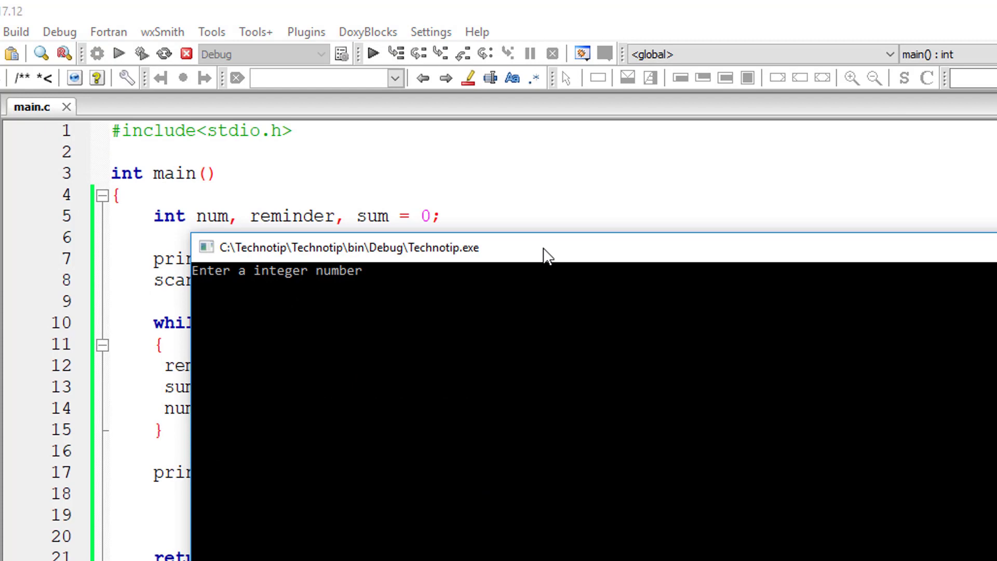
{"action": "type", "text": "456"}
{"action": "key", "text": "Return"}
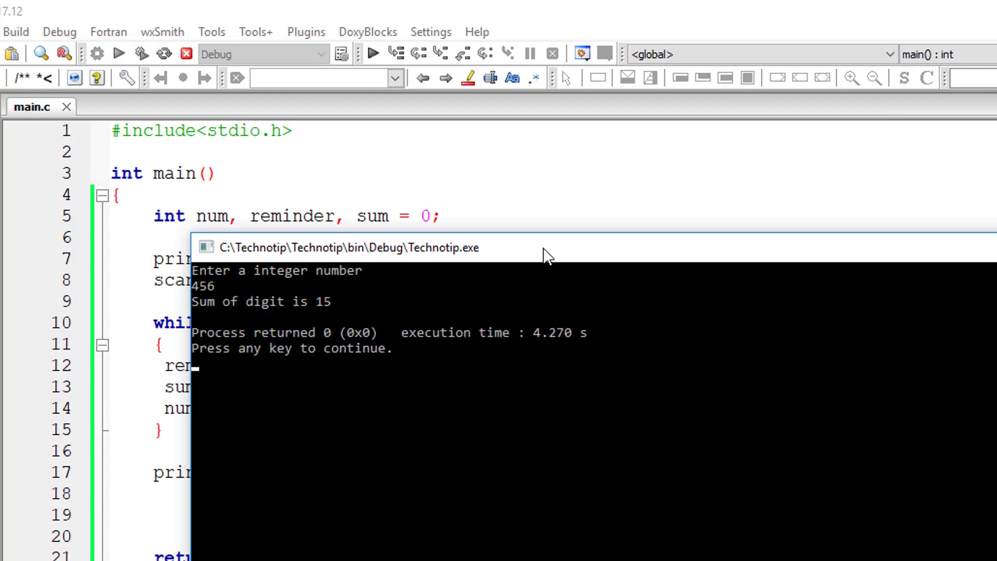
{"action": "key", "text": "Return"}
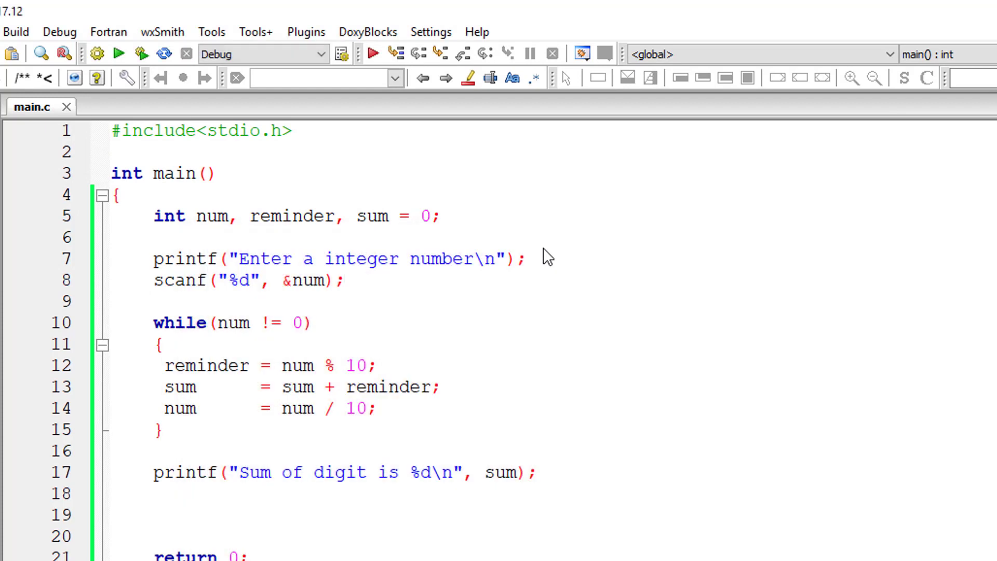